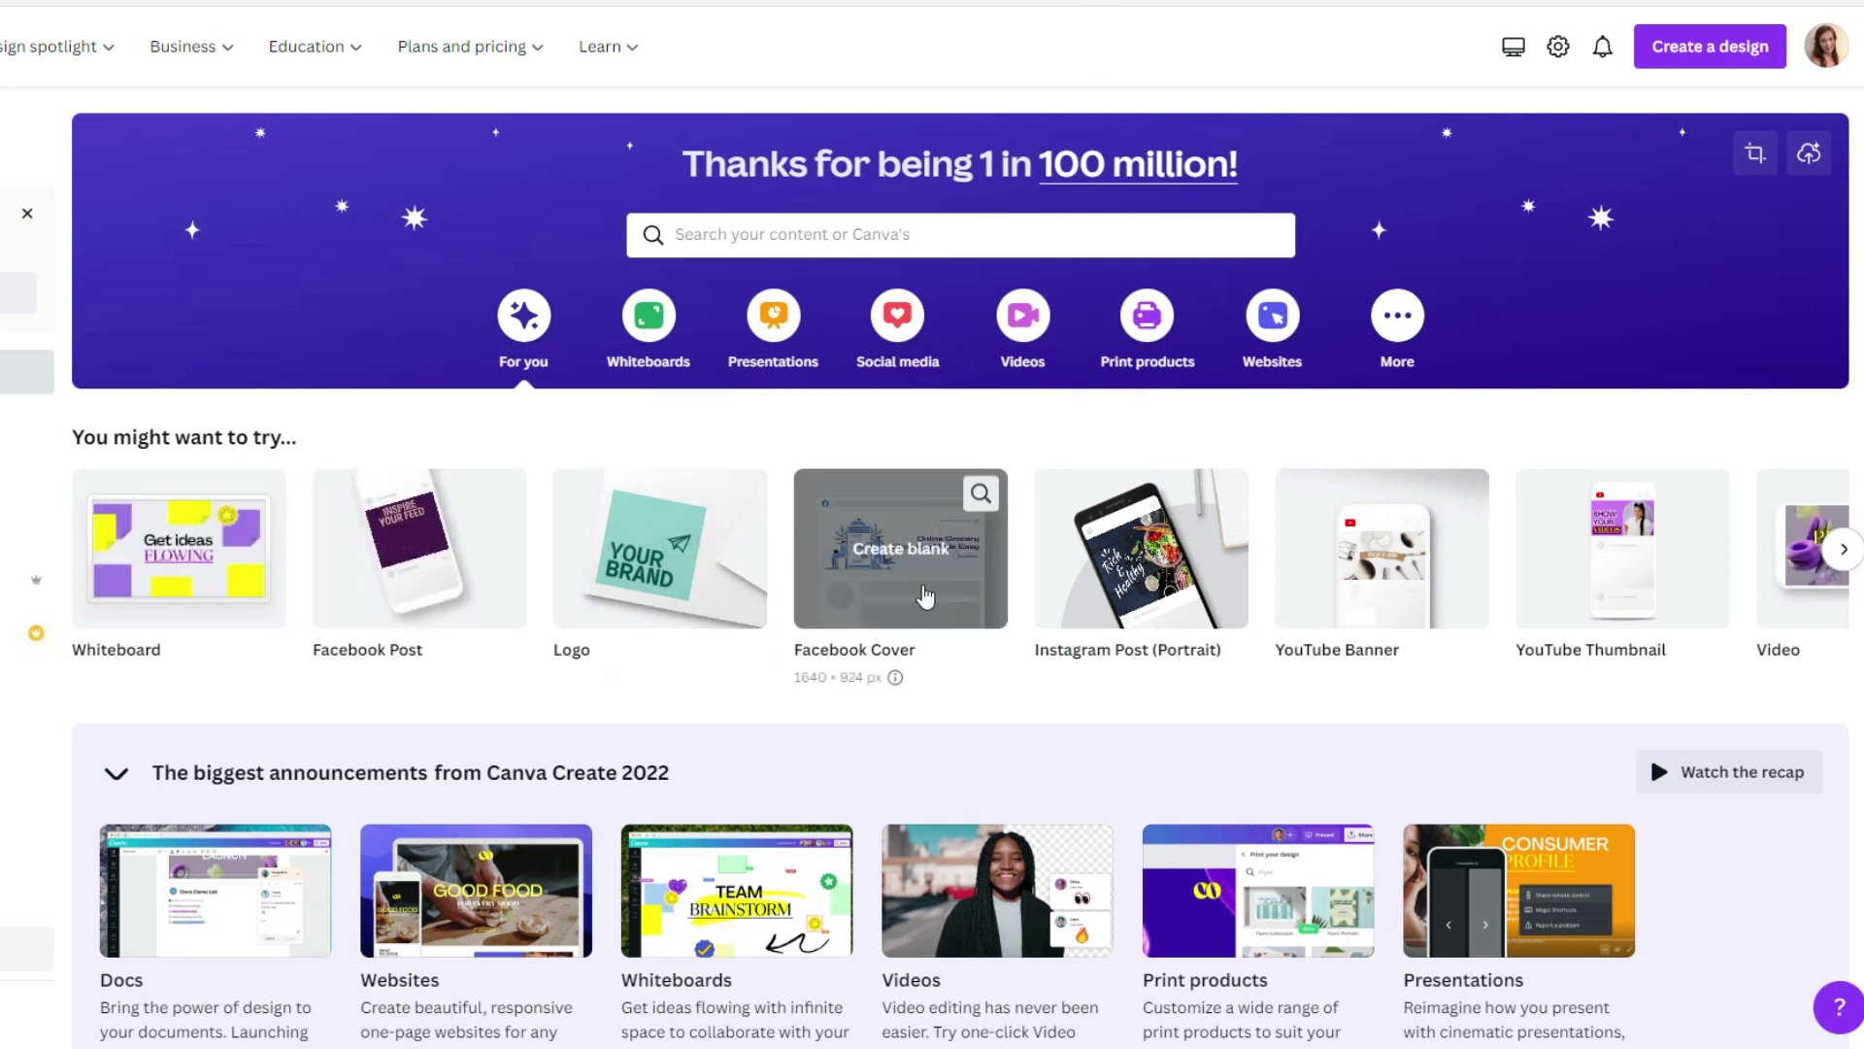
# - Search the Canva home page for 'logo' and start a blank Logo design
pyautogui.moveTo(733, 589)
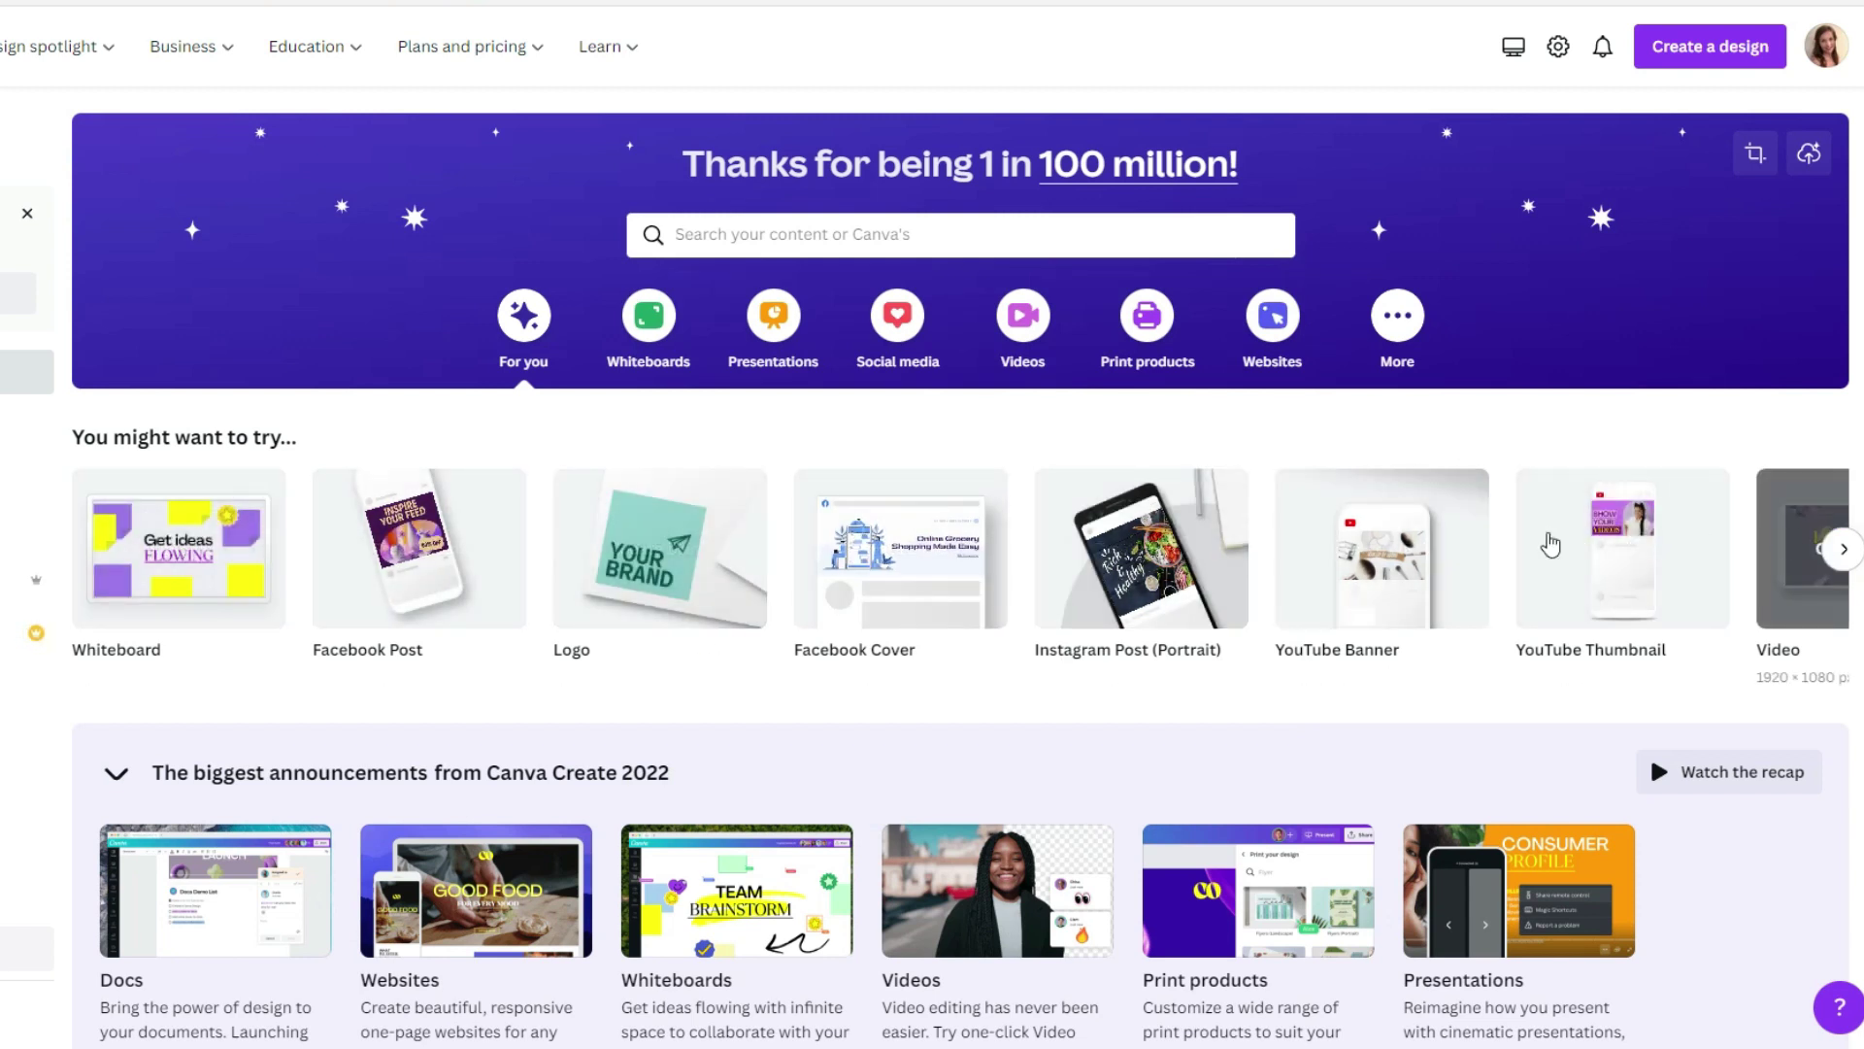
pyautogui.click(716, 234)
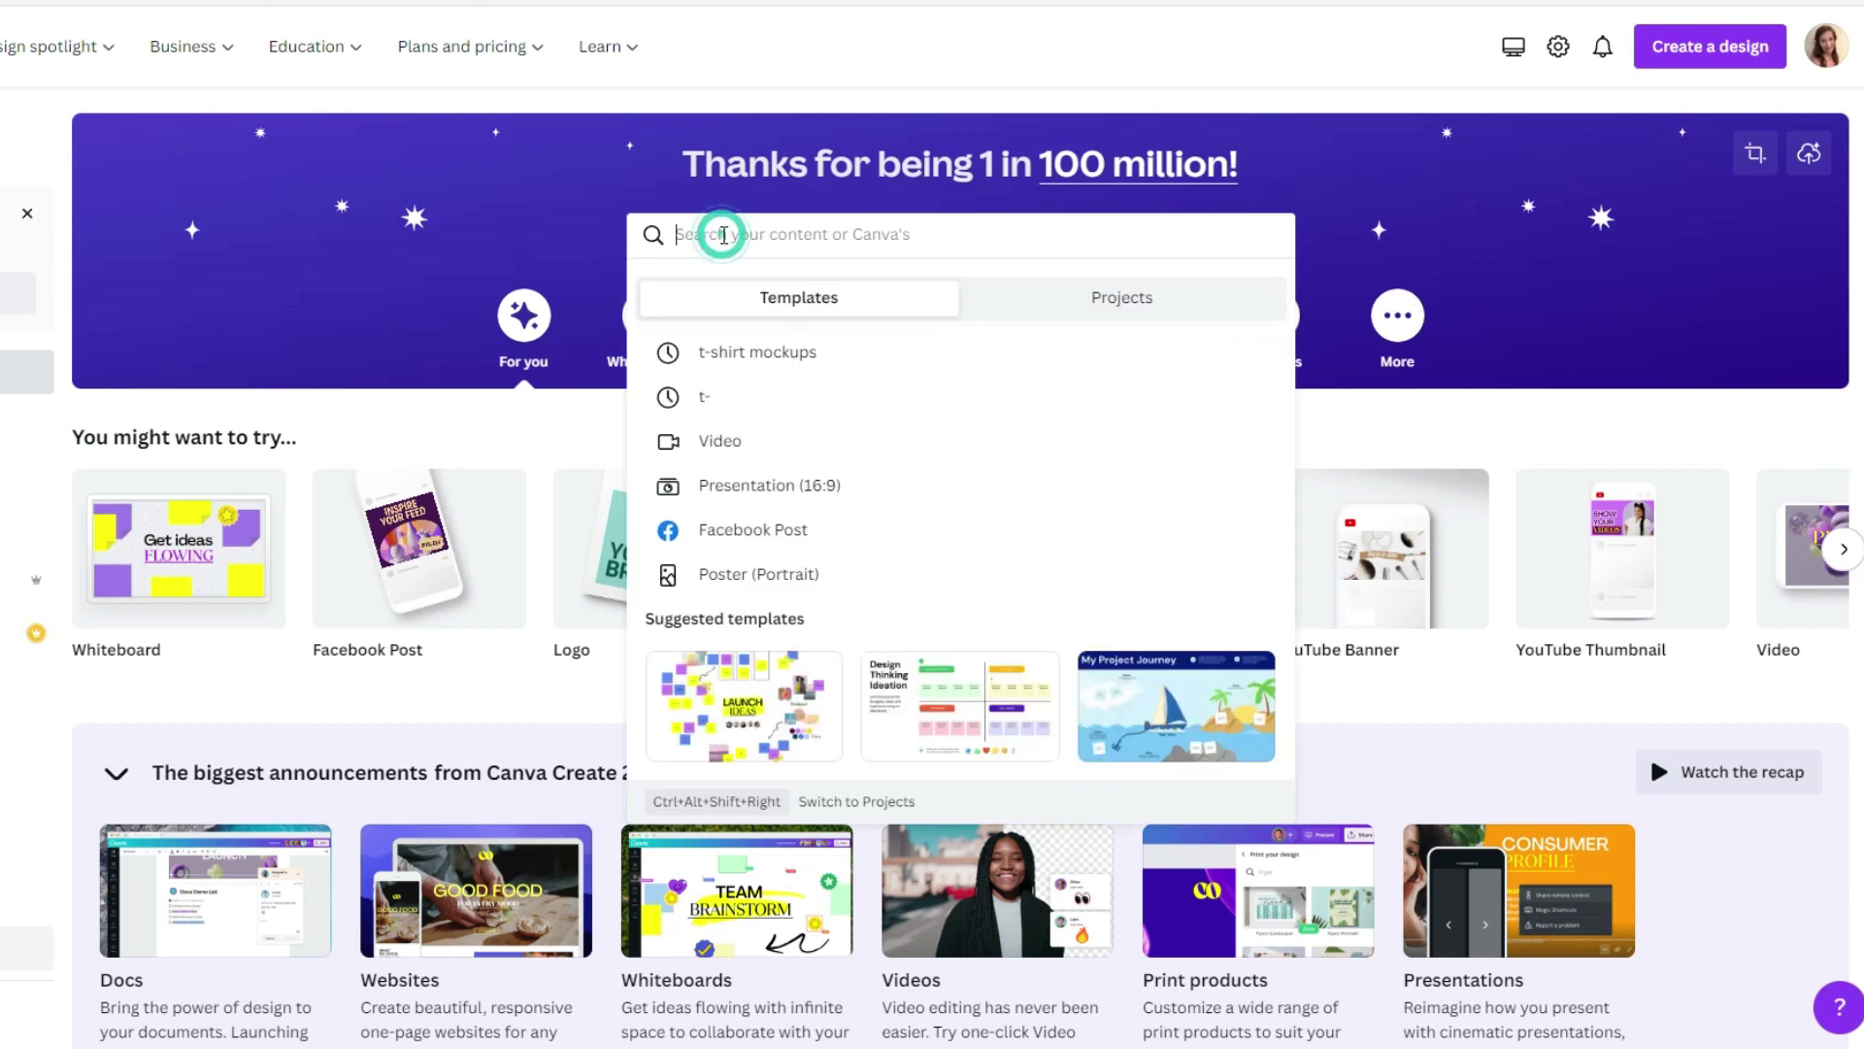
pyautogui.write('logo')
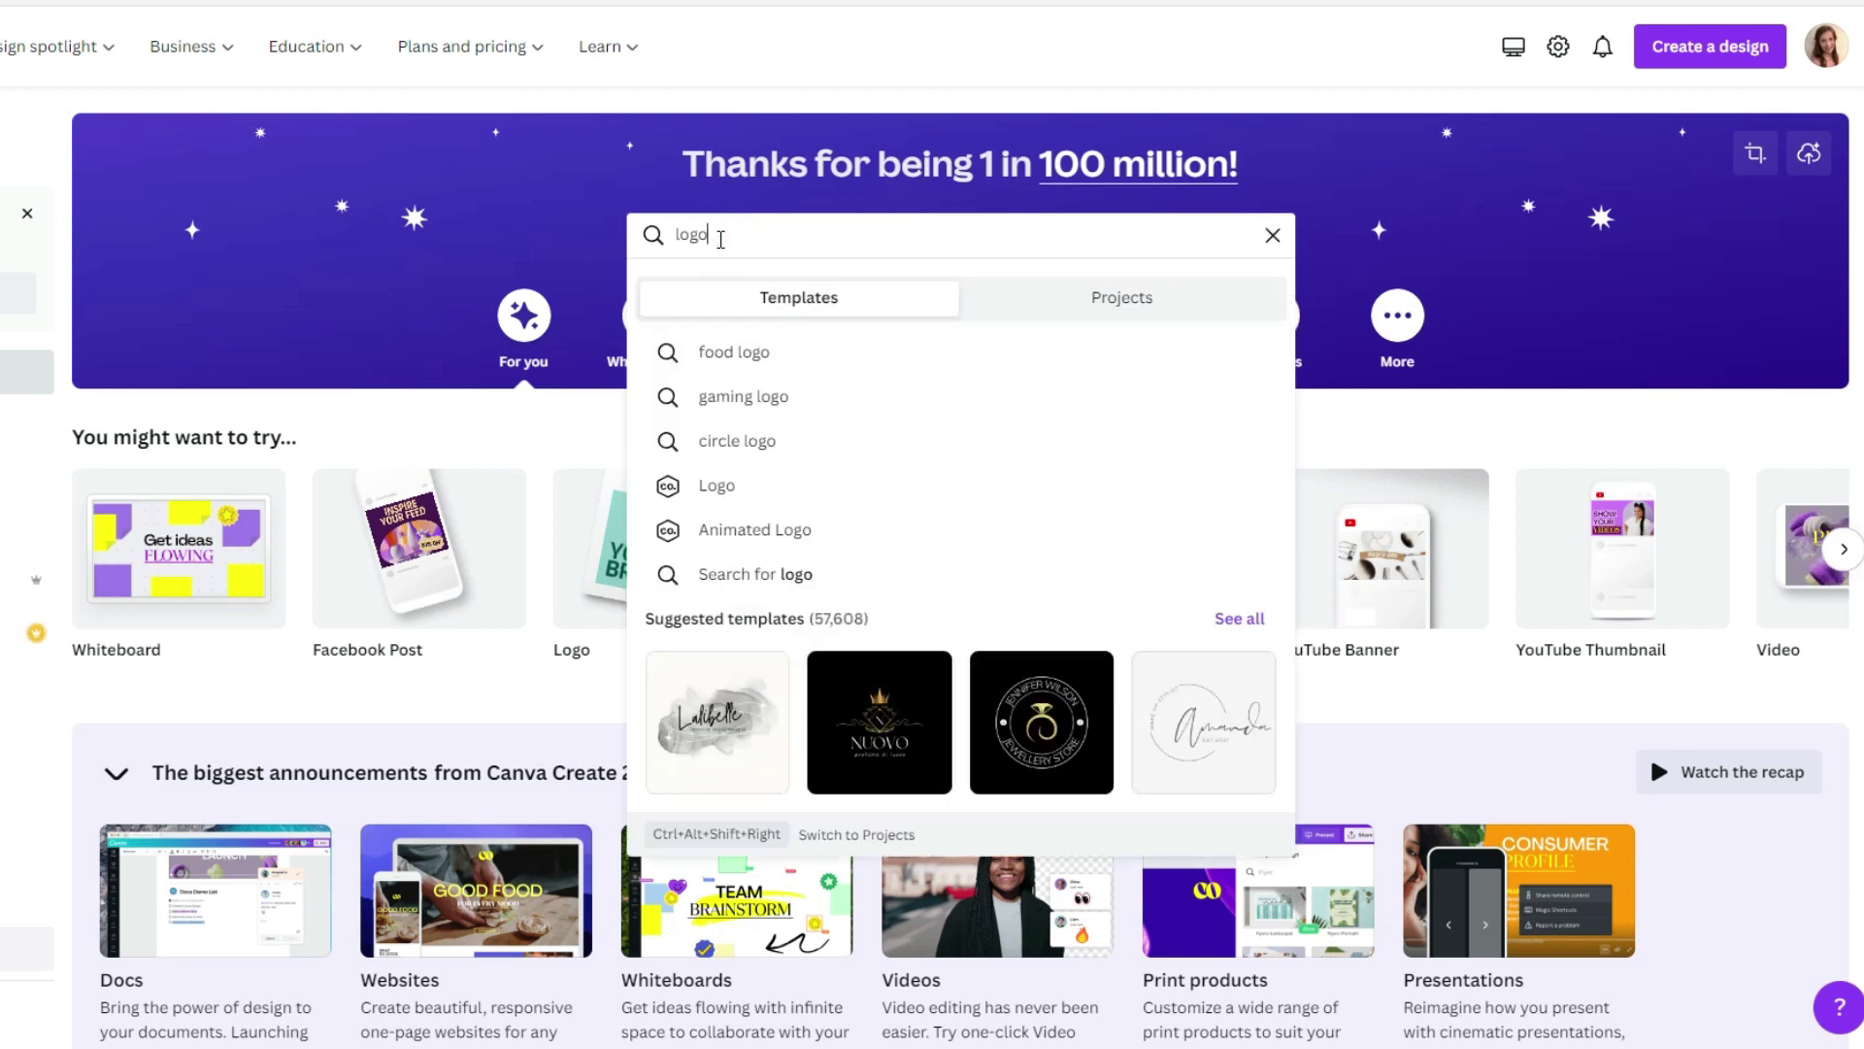
pyautogui.click(692, 484)
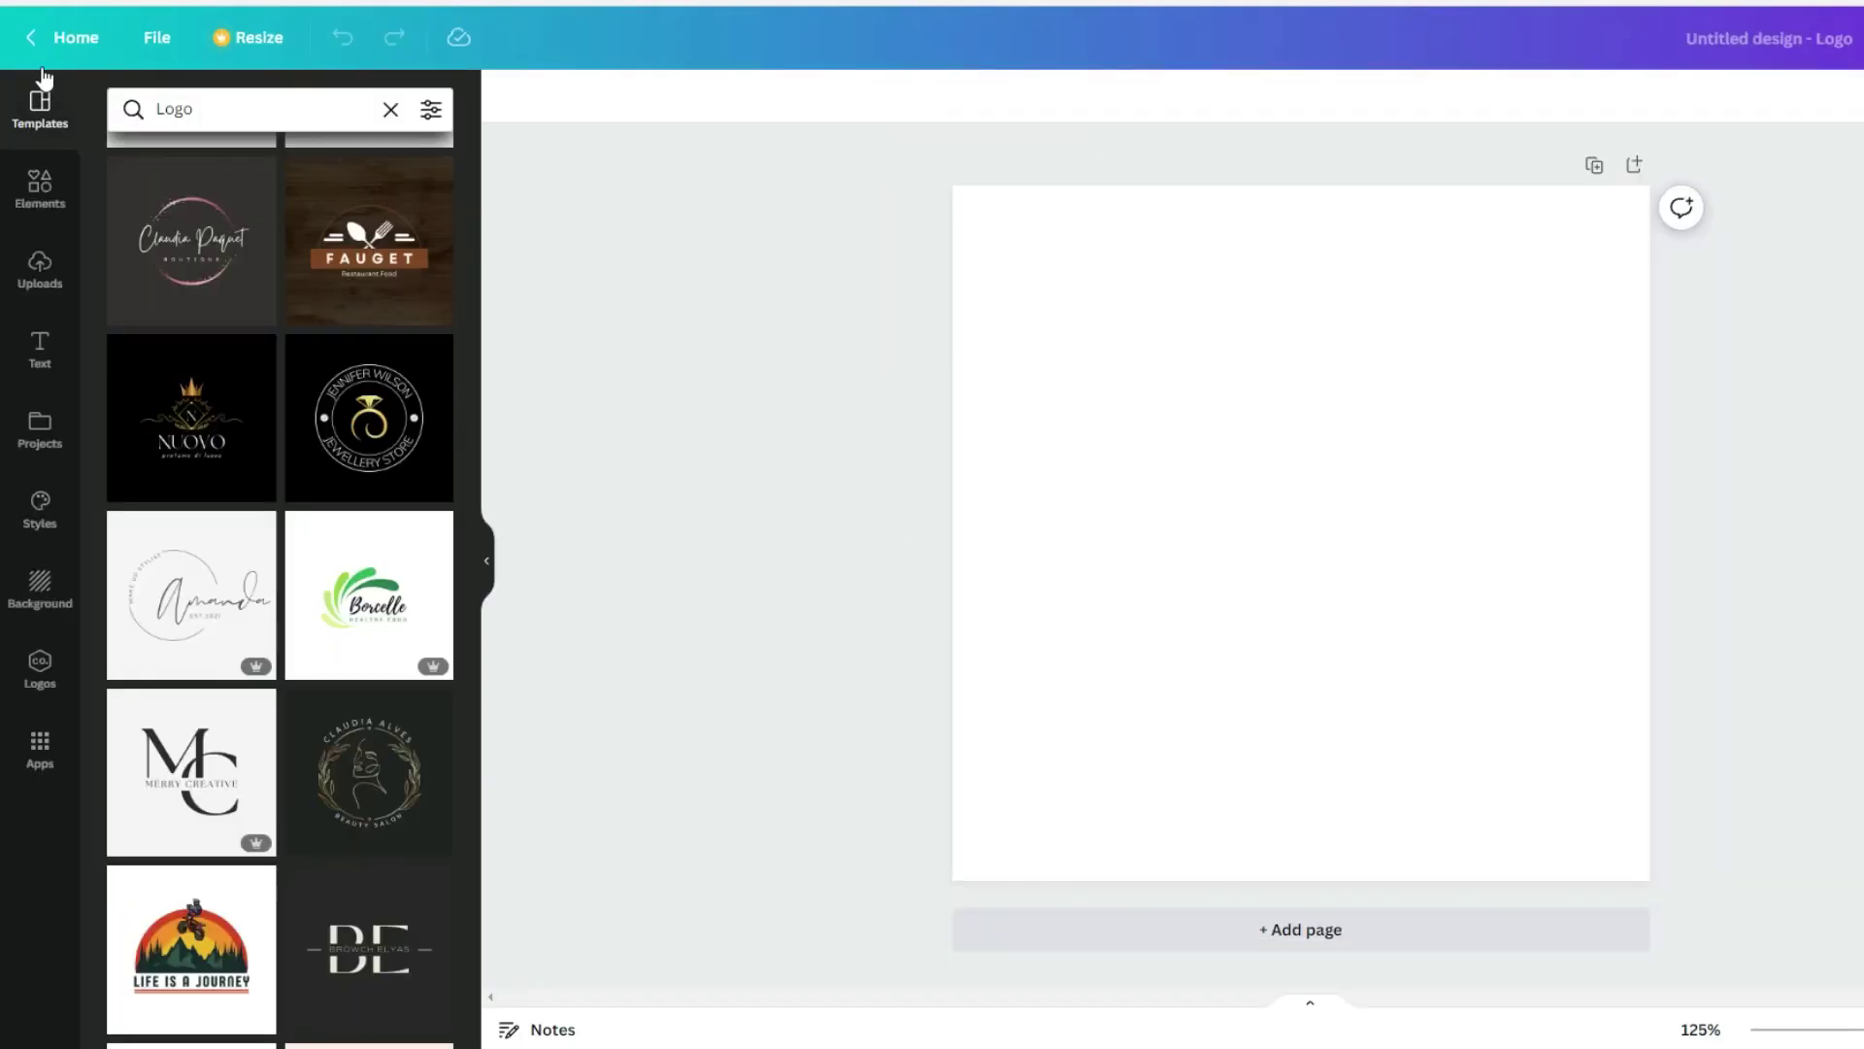
# - Search templates for 'Coffee shop' and open the Brown Classic Coffee Shop Badge Logo
pyautogui.click(156, 120)
pyautogui.doubleClick(195, 113)
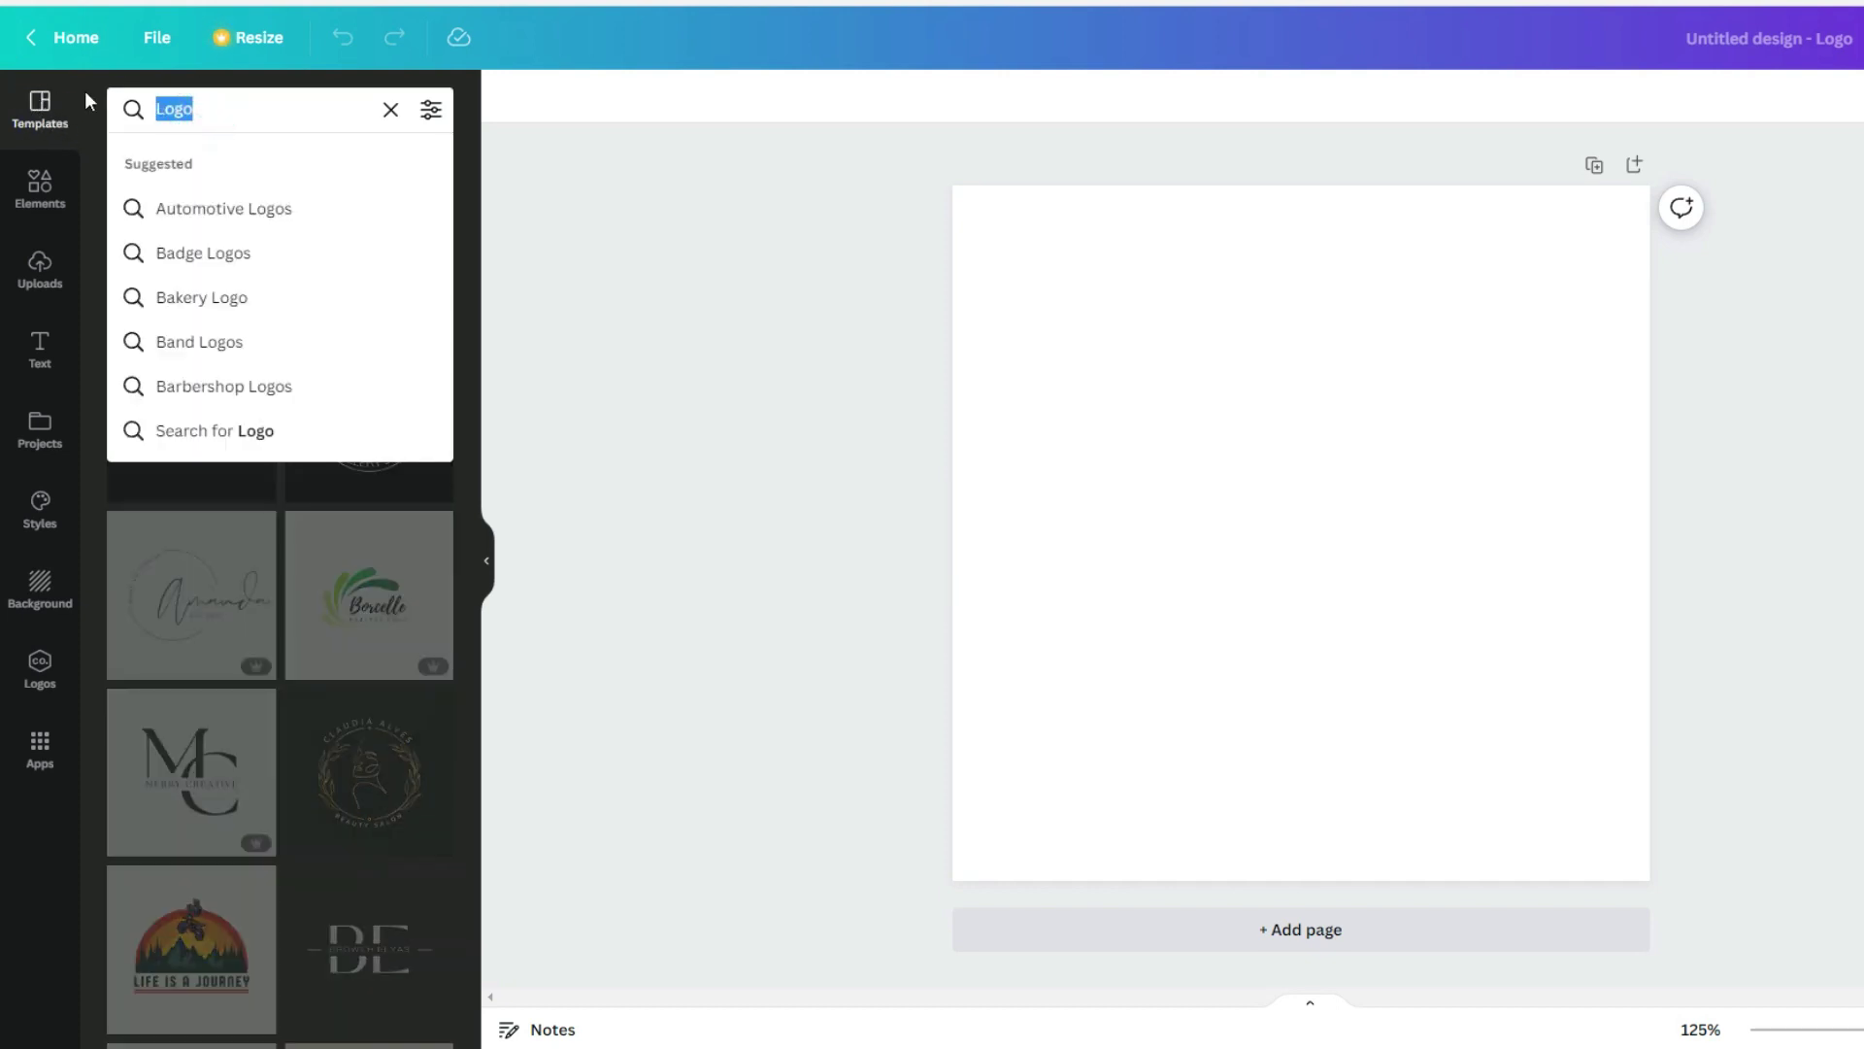
pyautogui.write('Coffee')
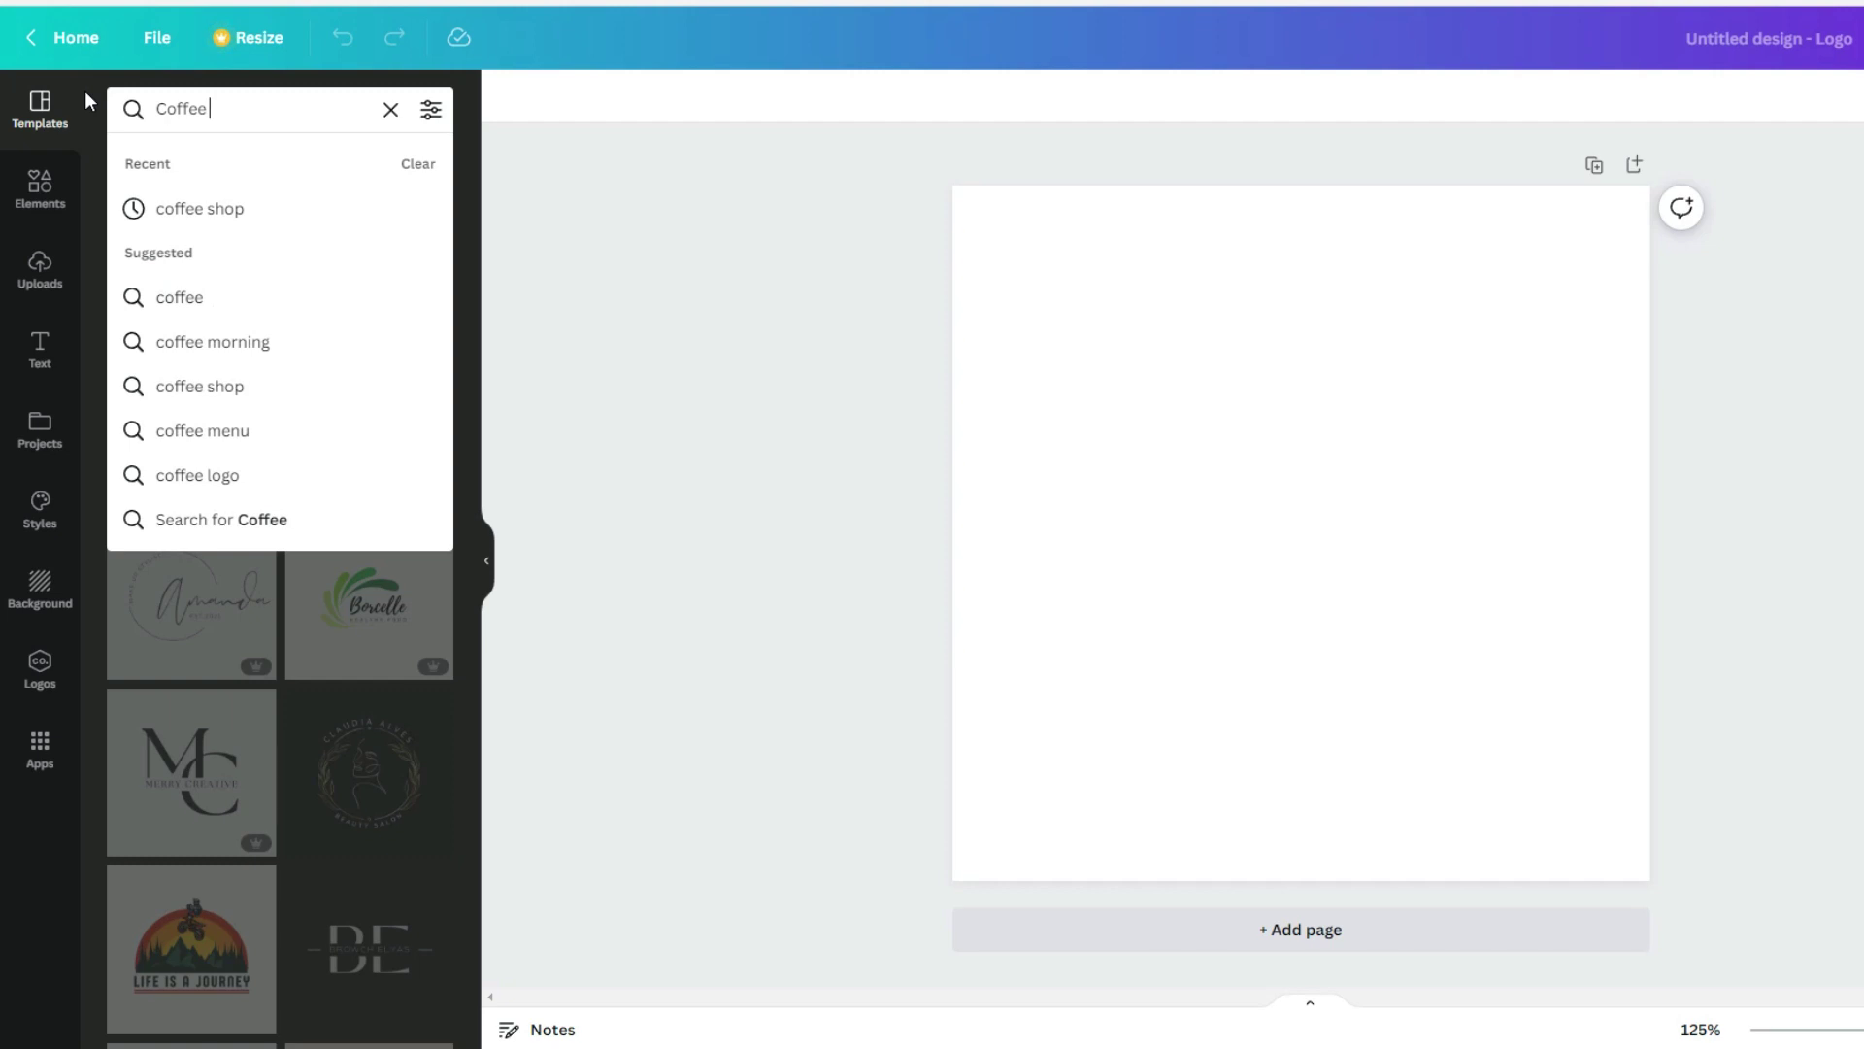
pyautogui.write(' shop')
pyautogui.press('Return')
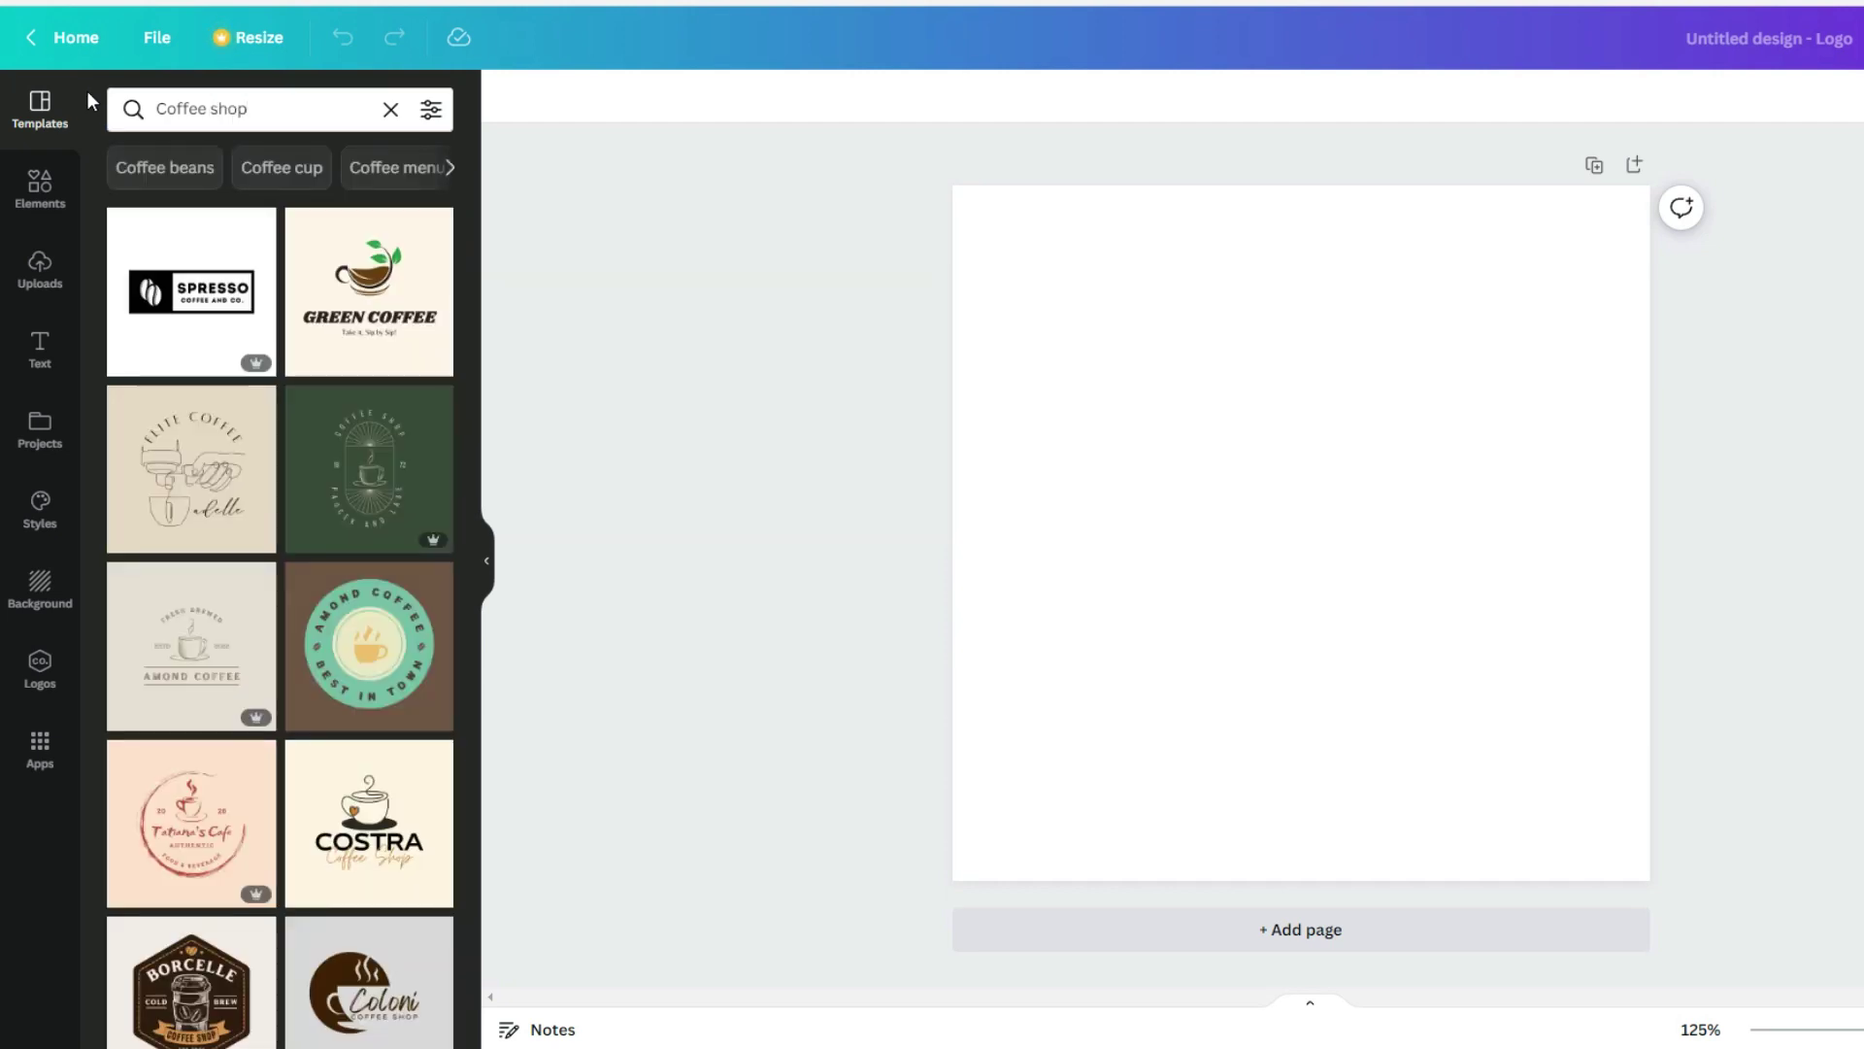
pyautogui.scroll(-1, 260, 598)
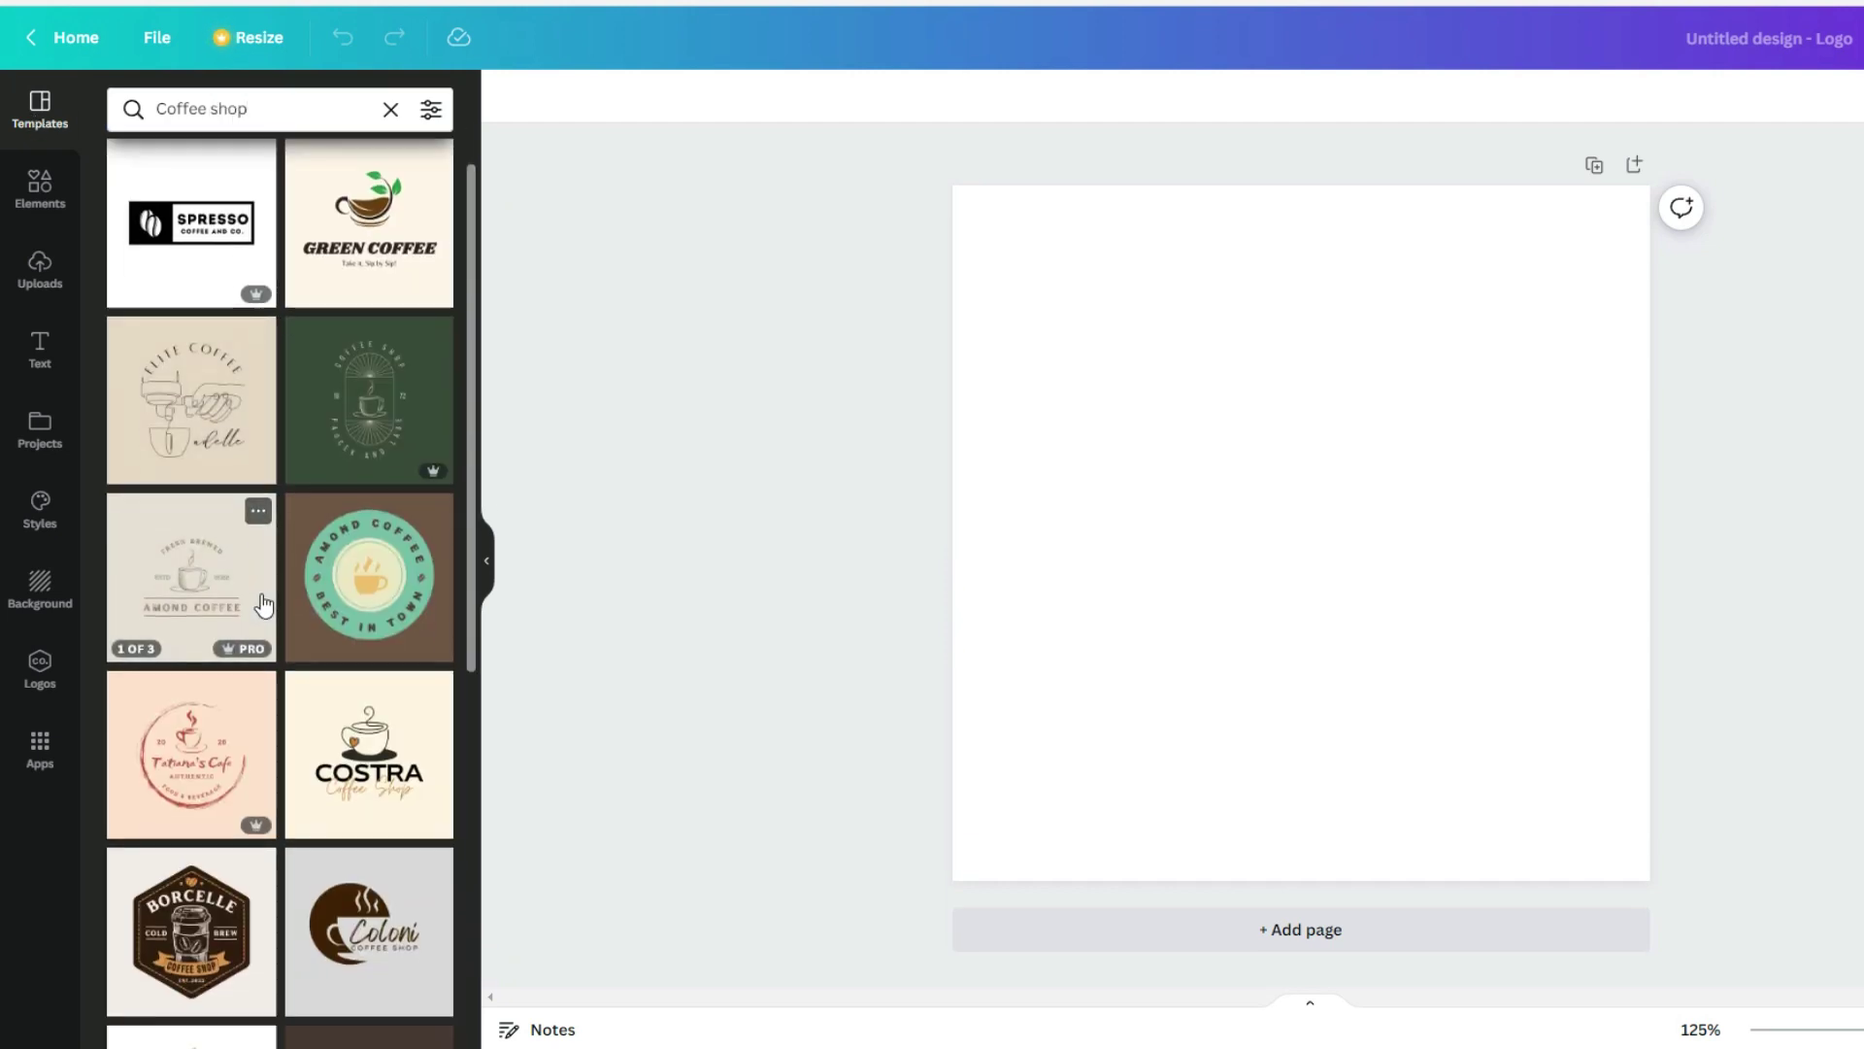
pyautogui.scroll(-5, 260, 612)
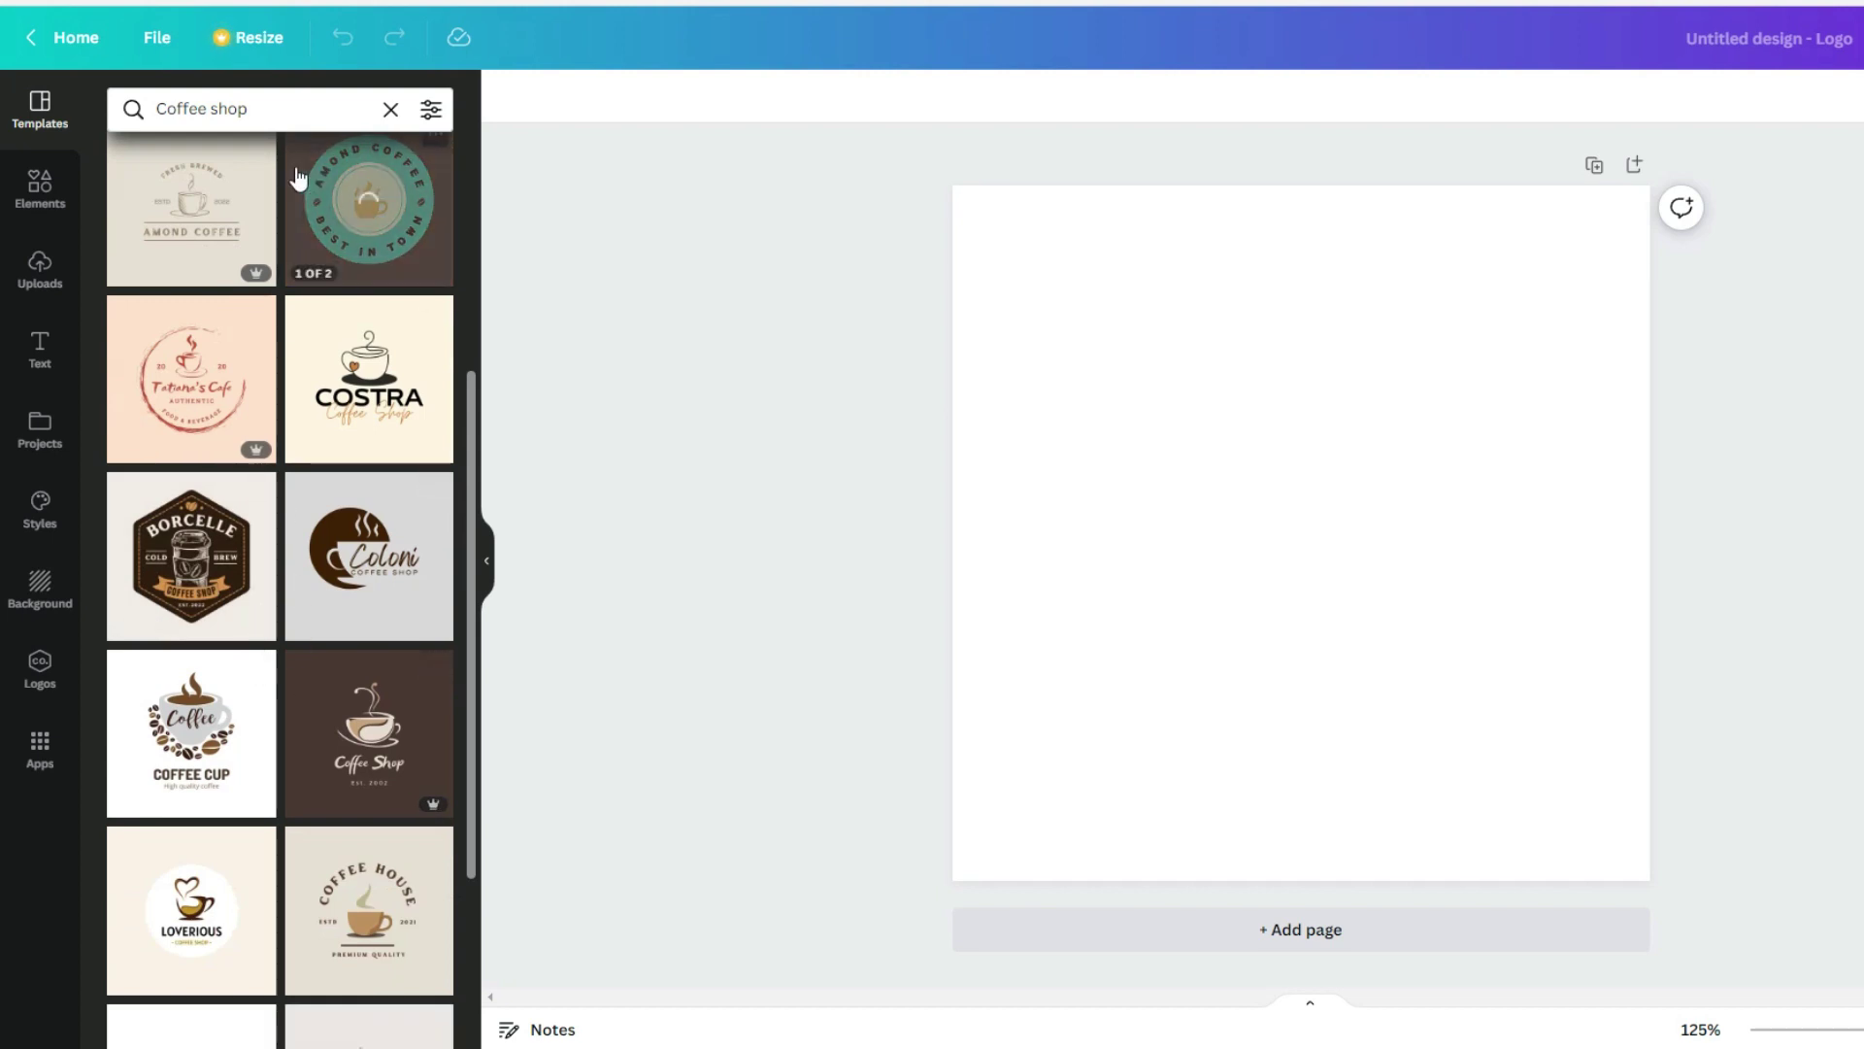
pyautogui.scroll(-4, 220, 632)
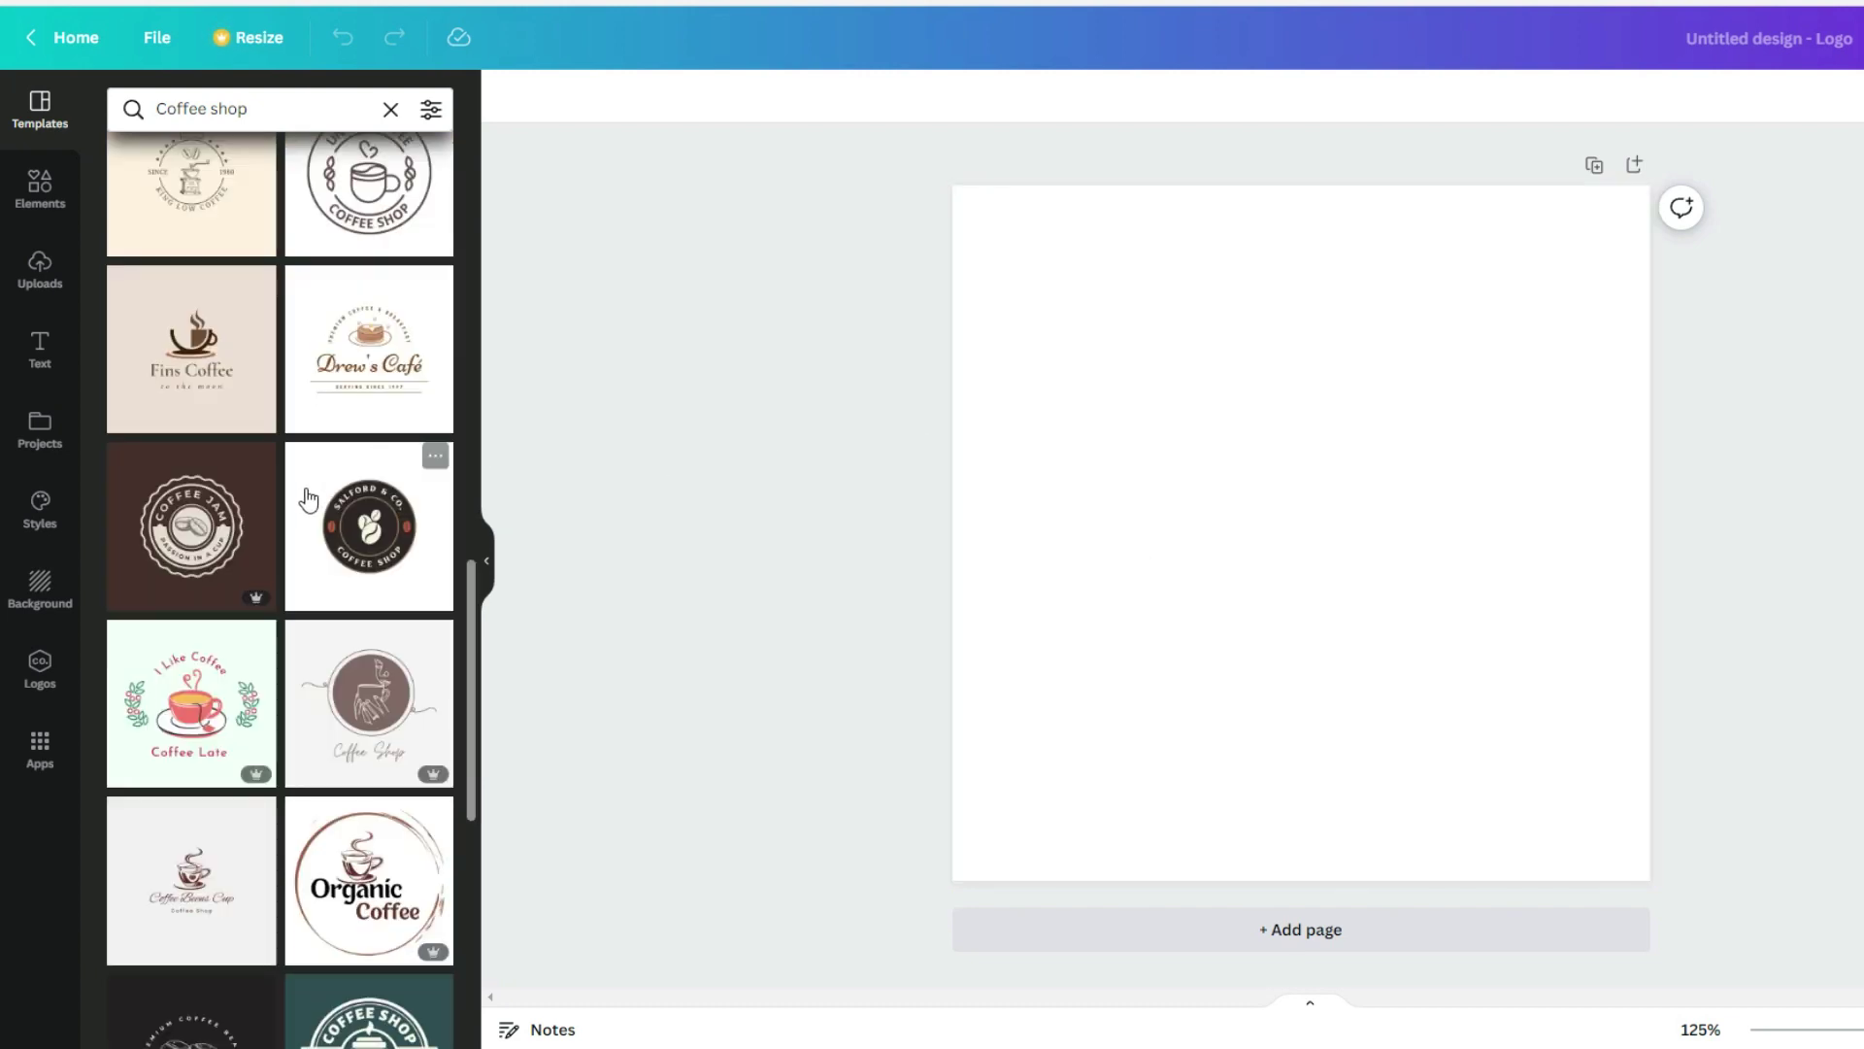
pyautogui.scroll(6, 299, 503)
pyautogui.scroll(4, 296, 486)
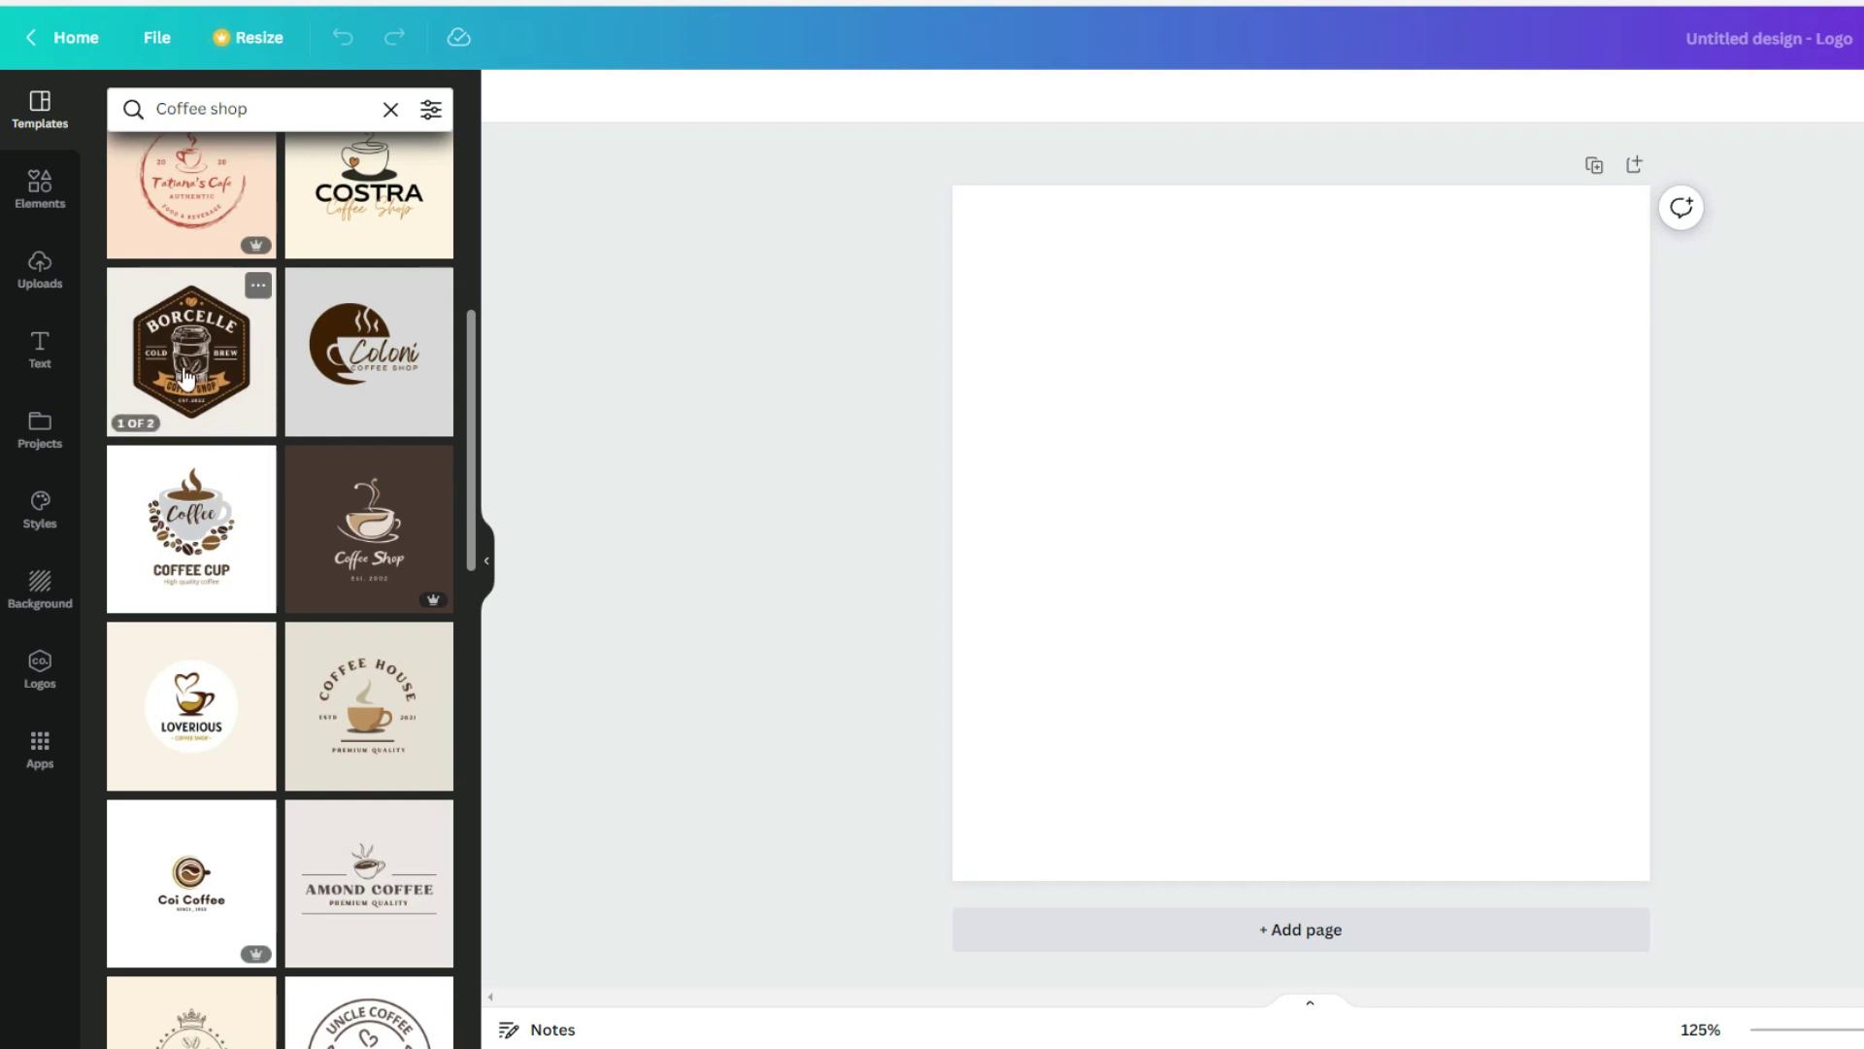
pyautogui.click(184, 377)
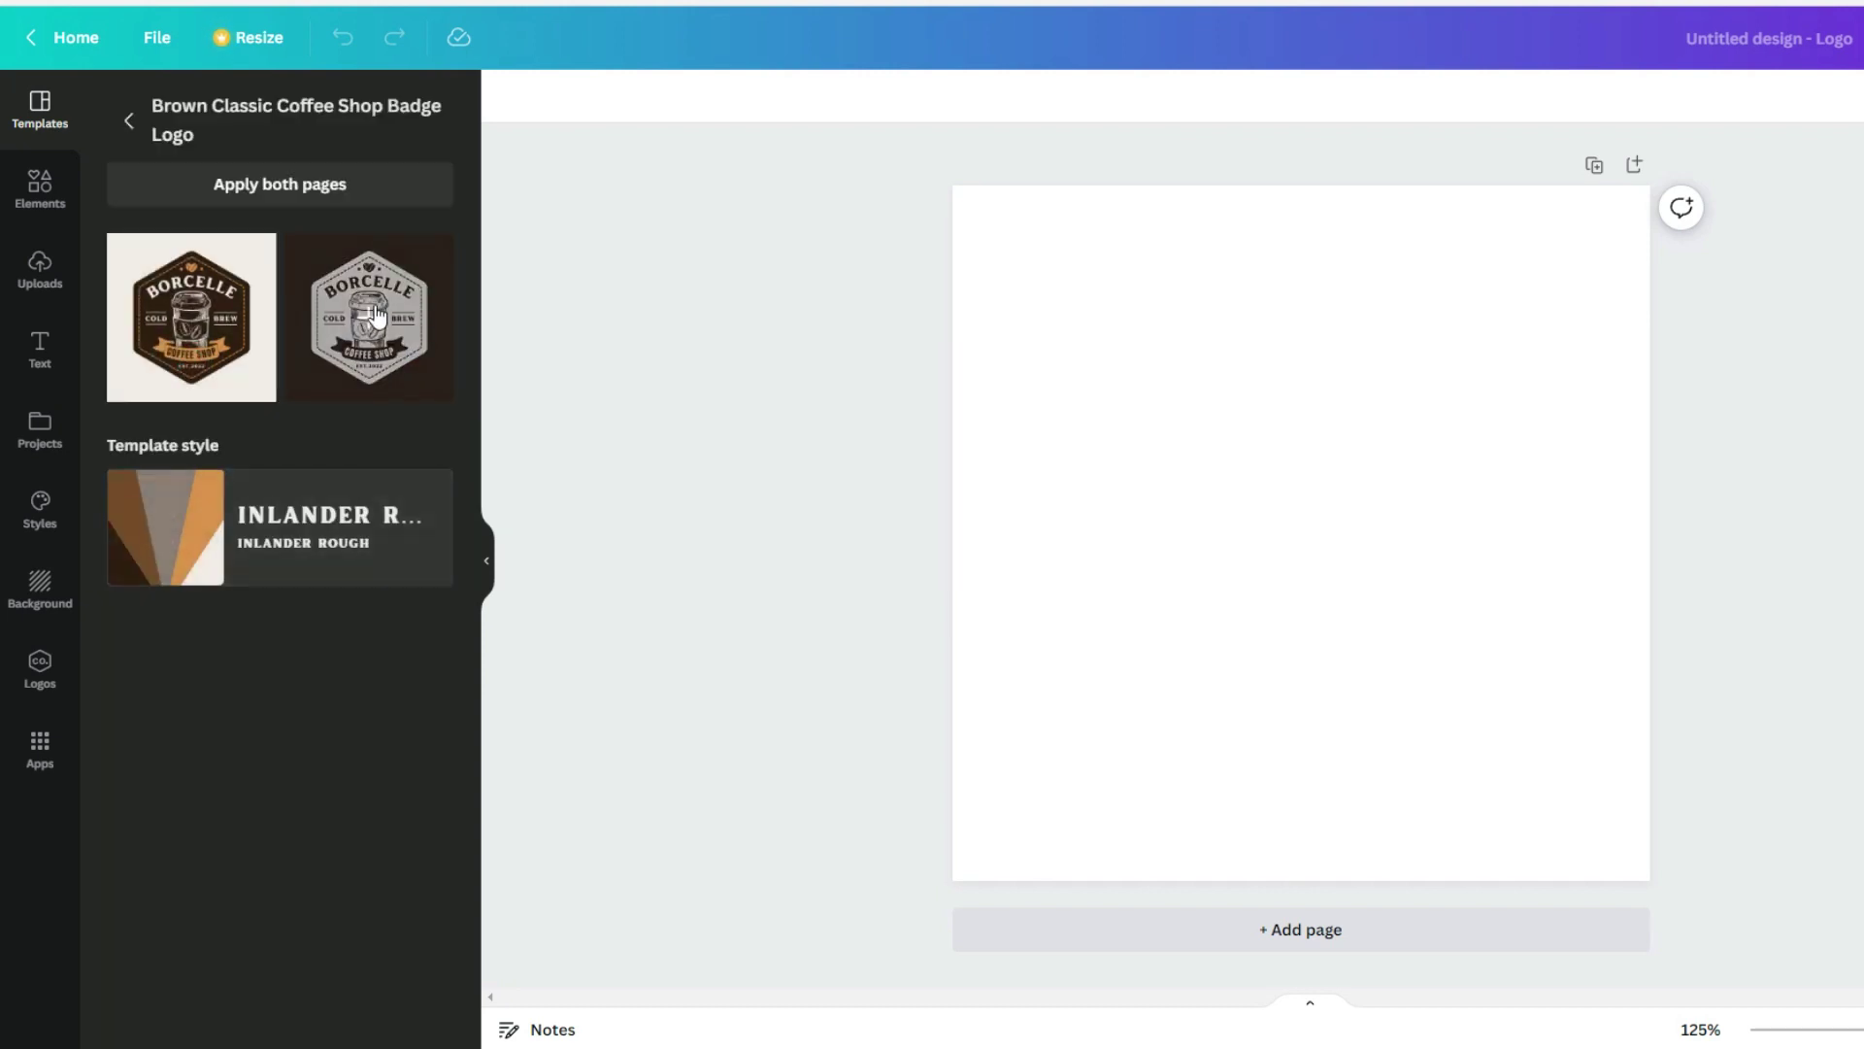
# - Apply the light Borcelle badge page, then swap in the dark-background variant
pyautogui.click(186, 326)
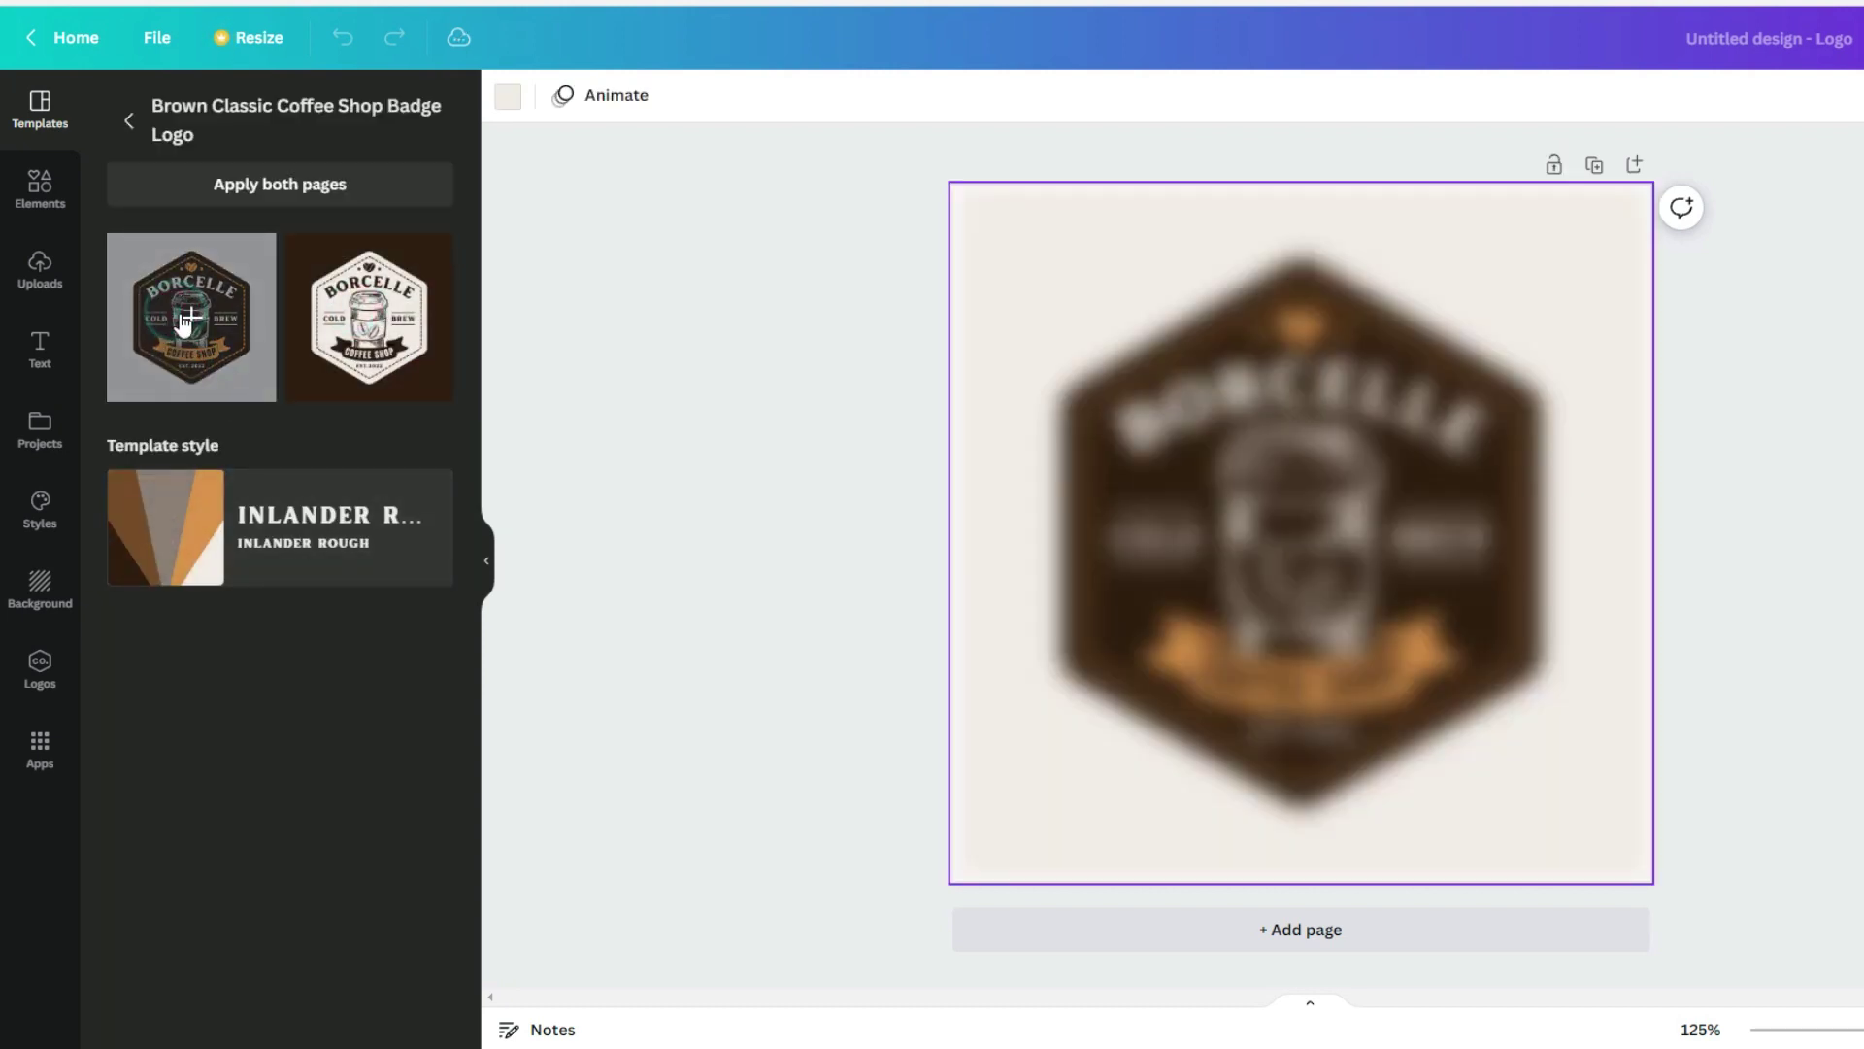
pyautogui.click(374, 335)
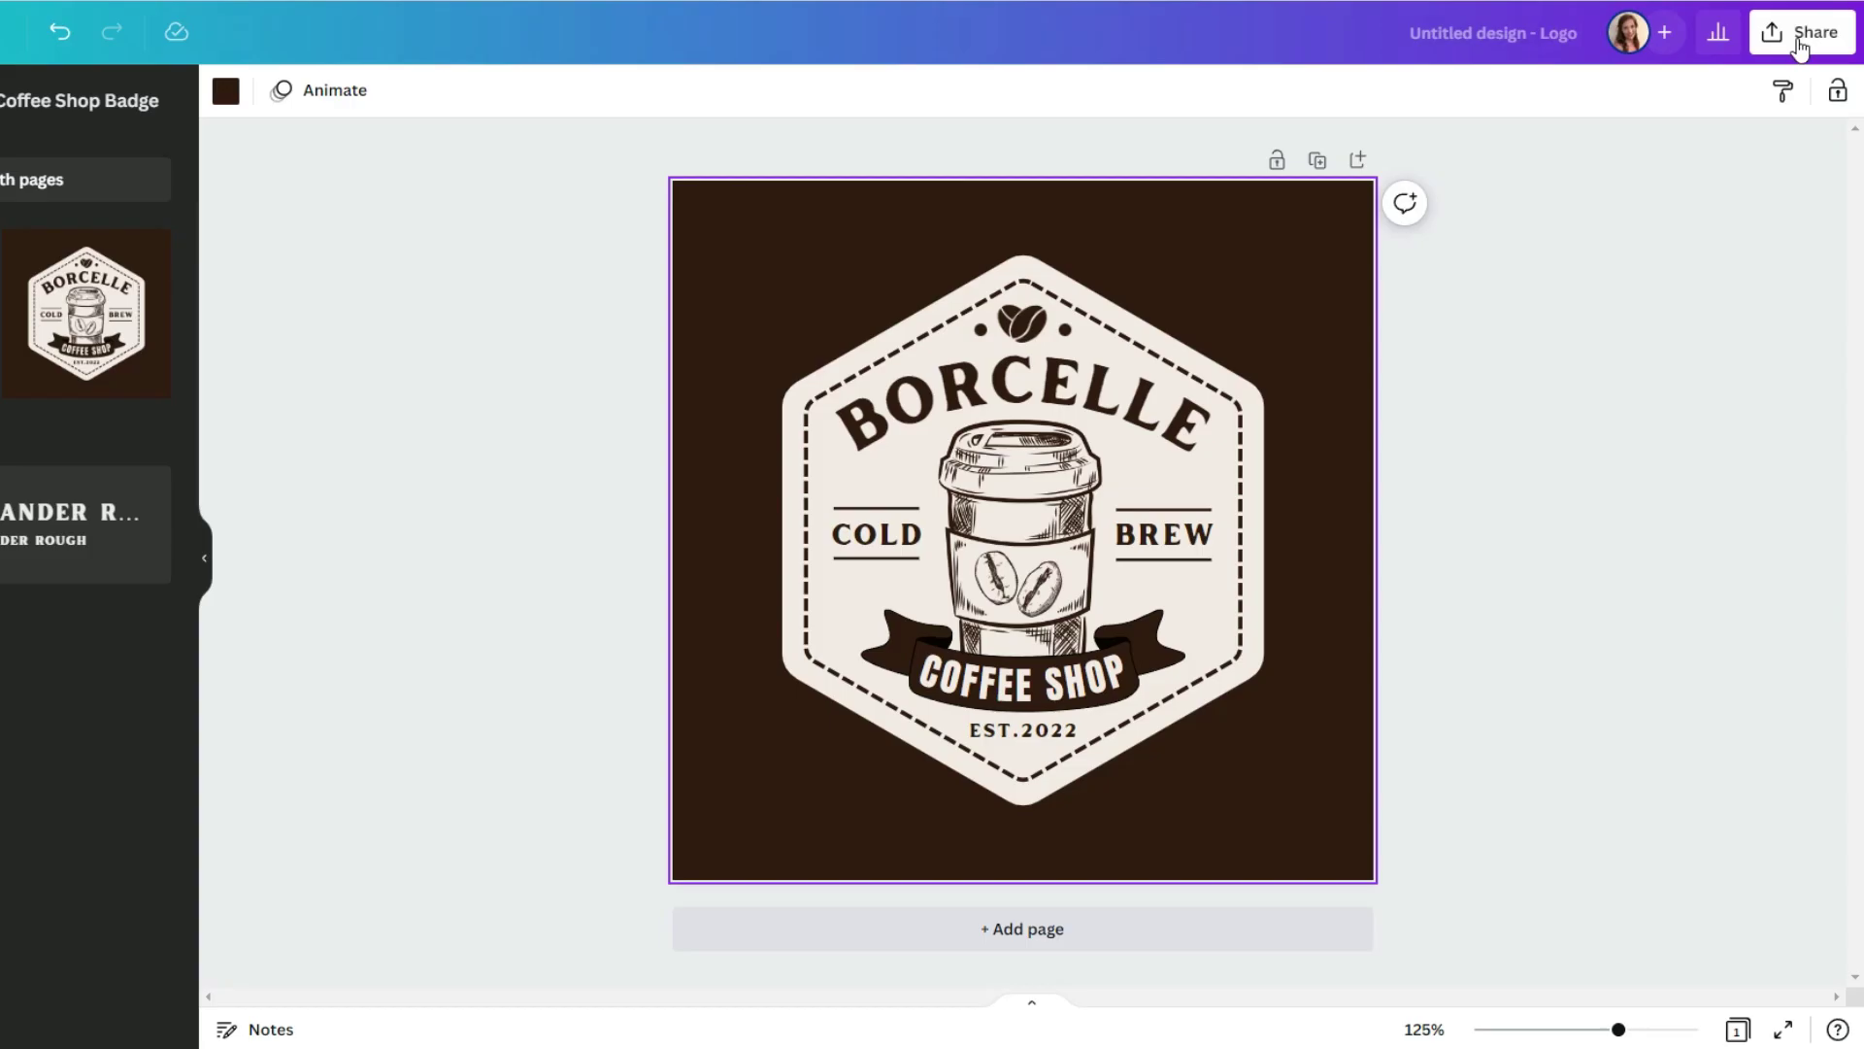
# - Save the badge design into a newly created folder named 'Logo'
pyautogui.click(1799, 43)
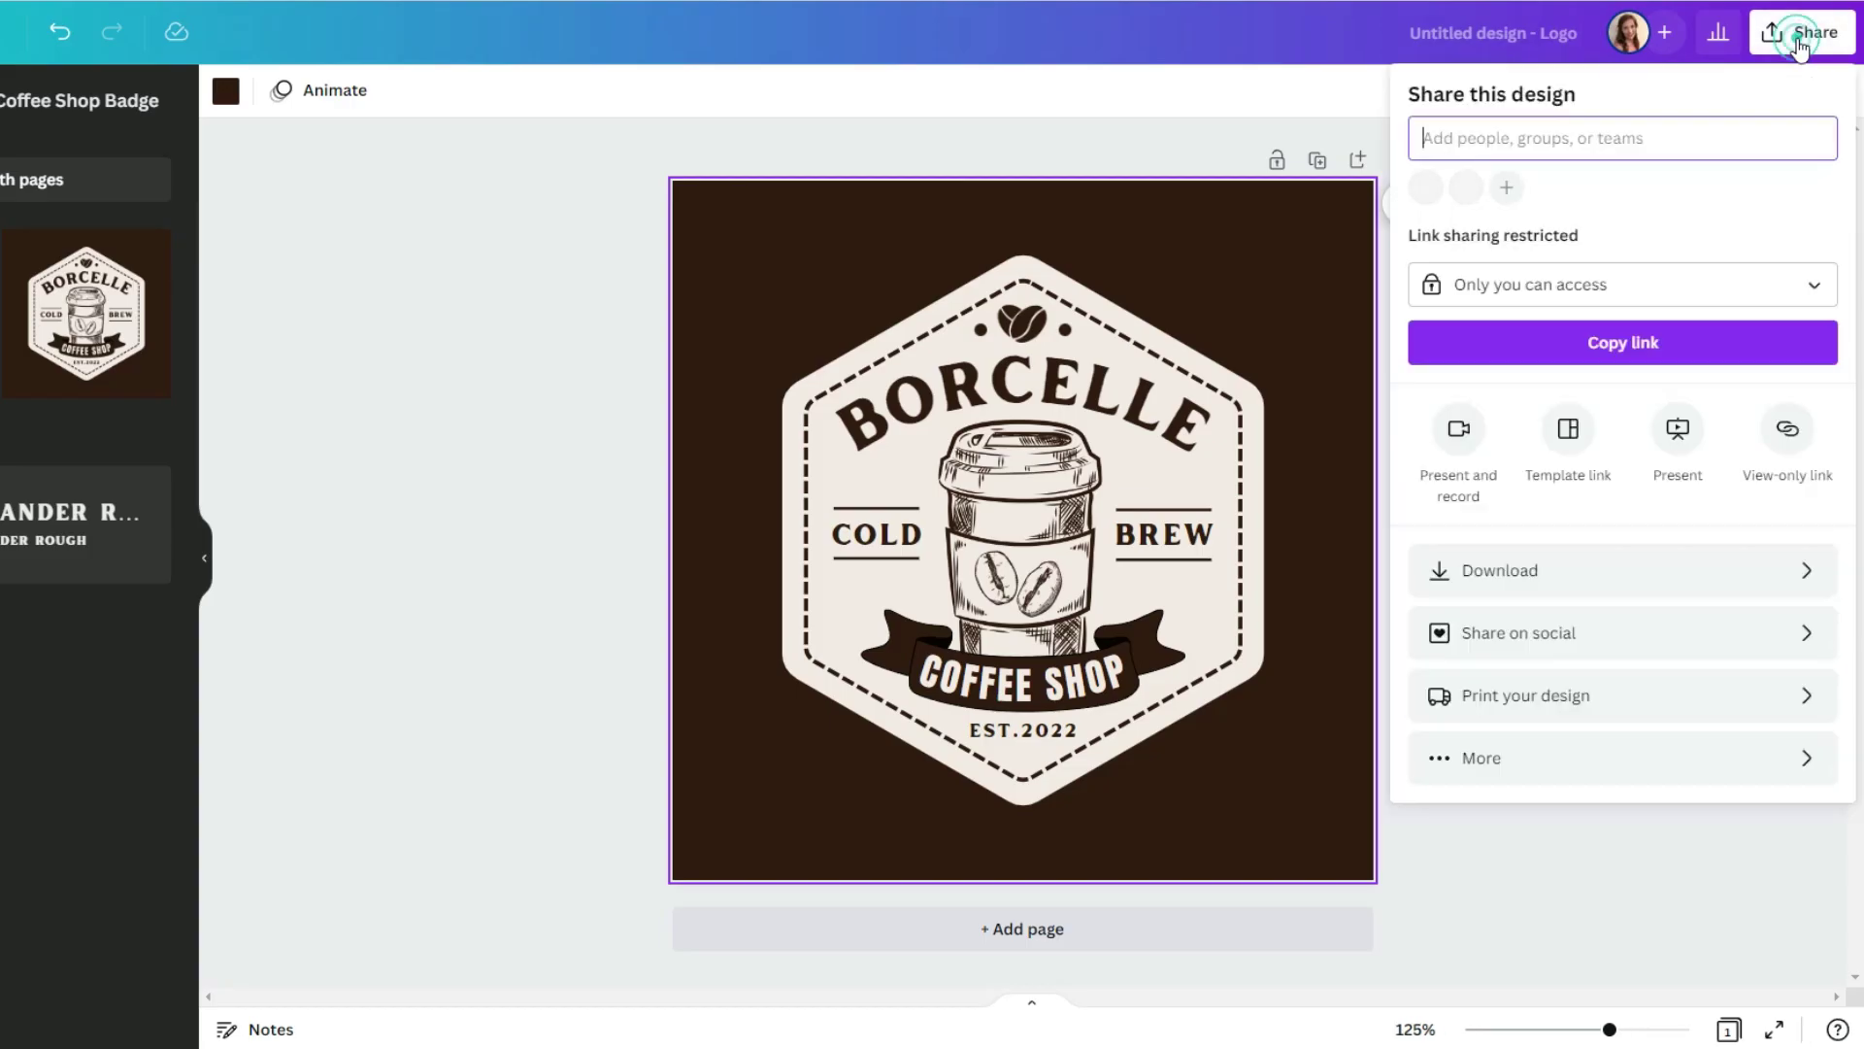
pyautogui.click(1575, 776)
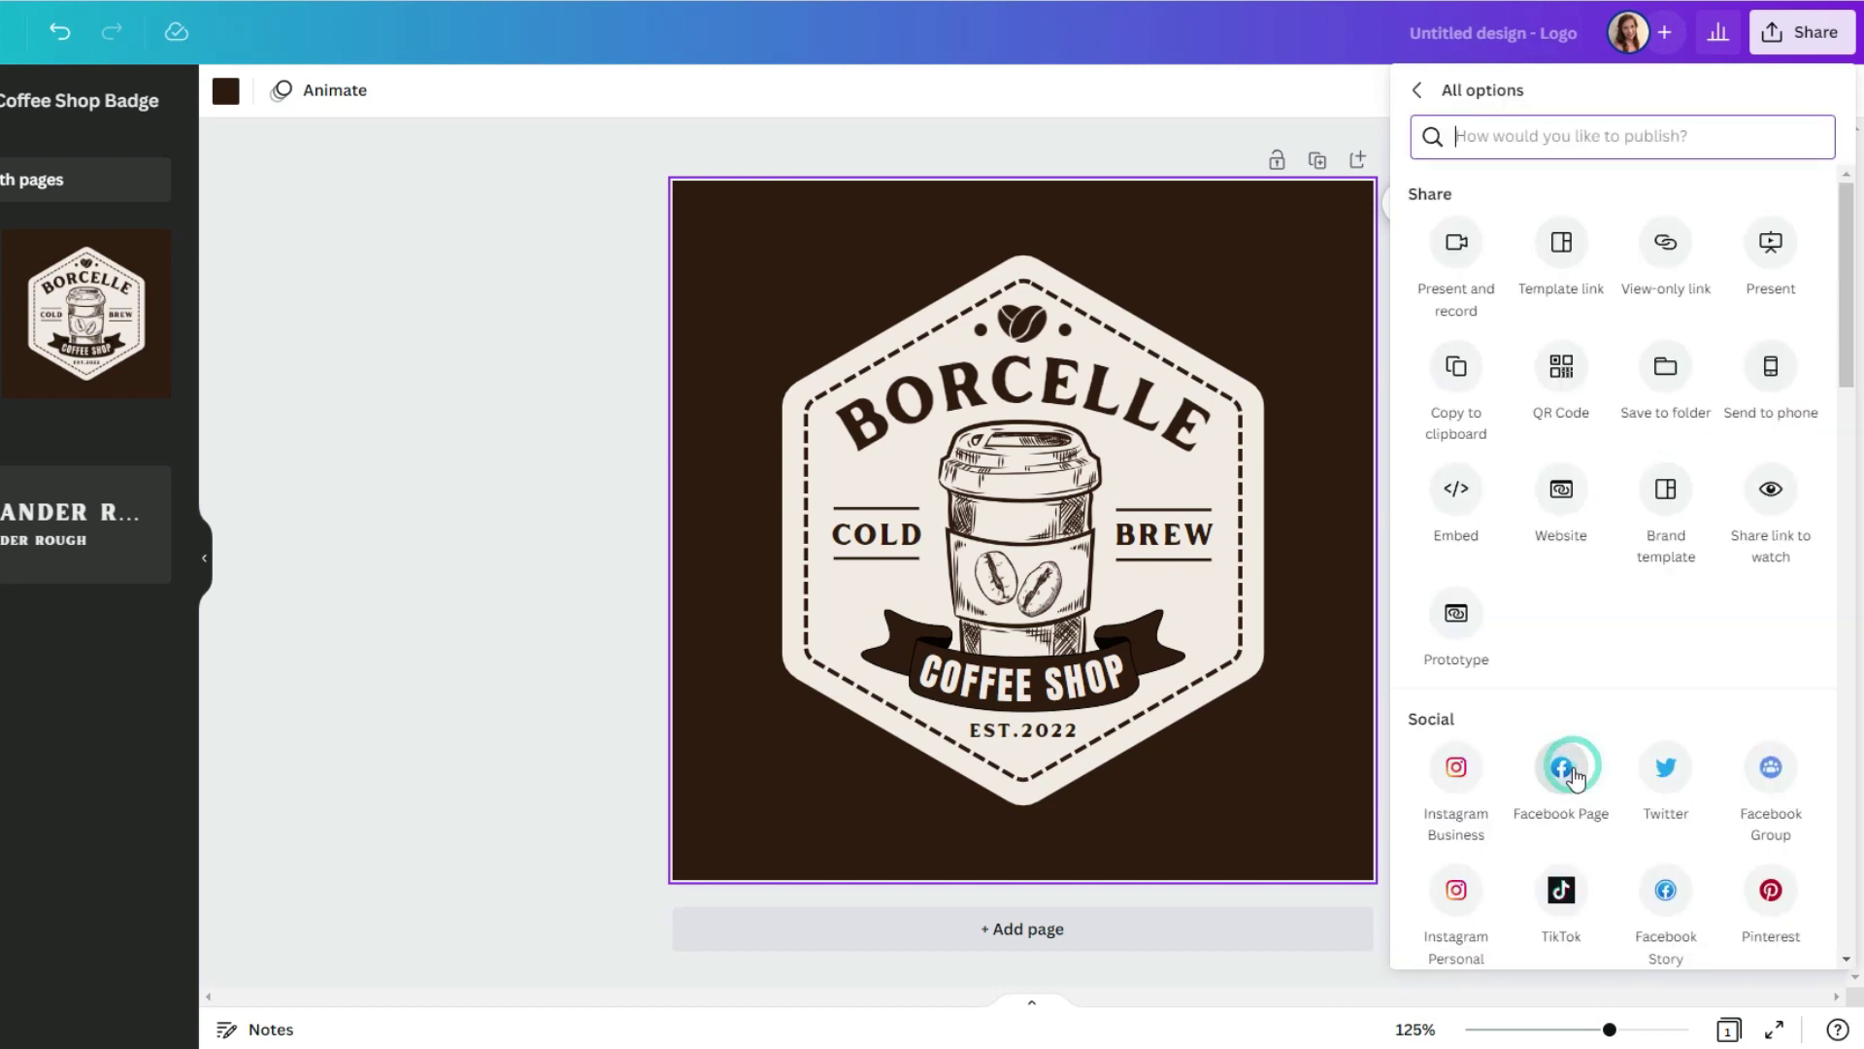
pyautogui.click(1666, 373)
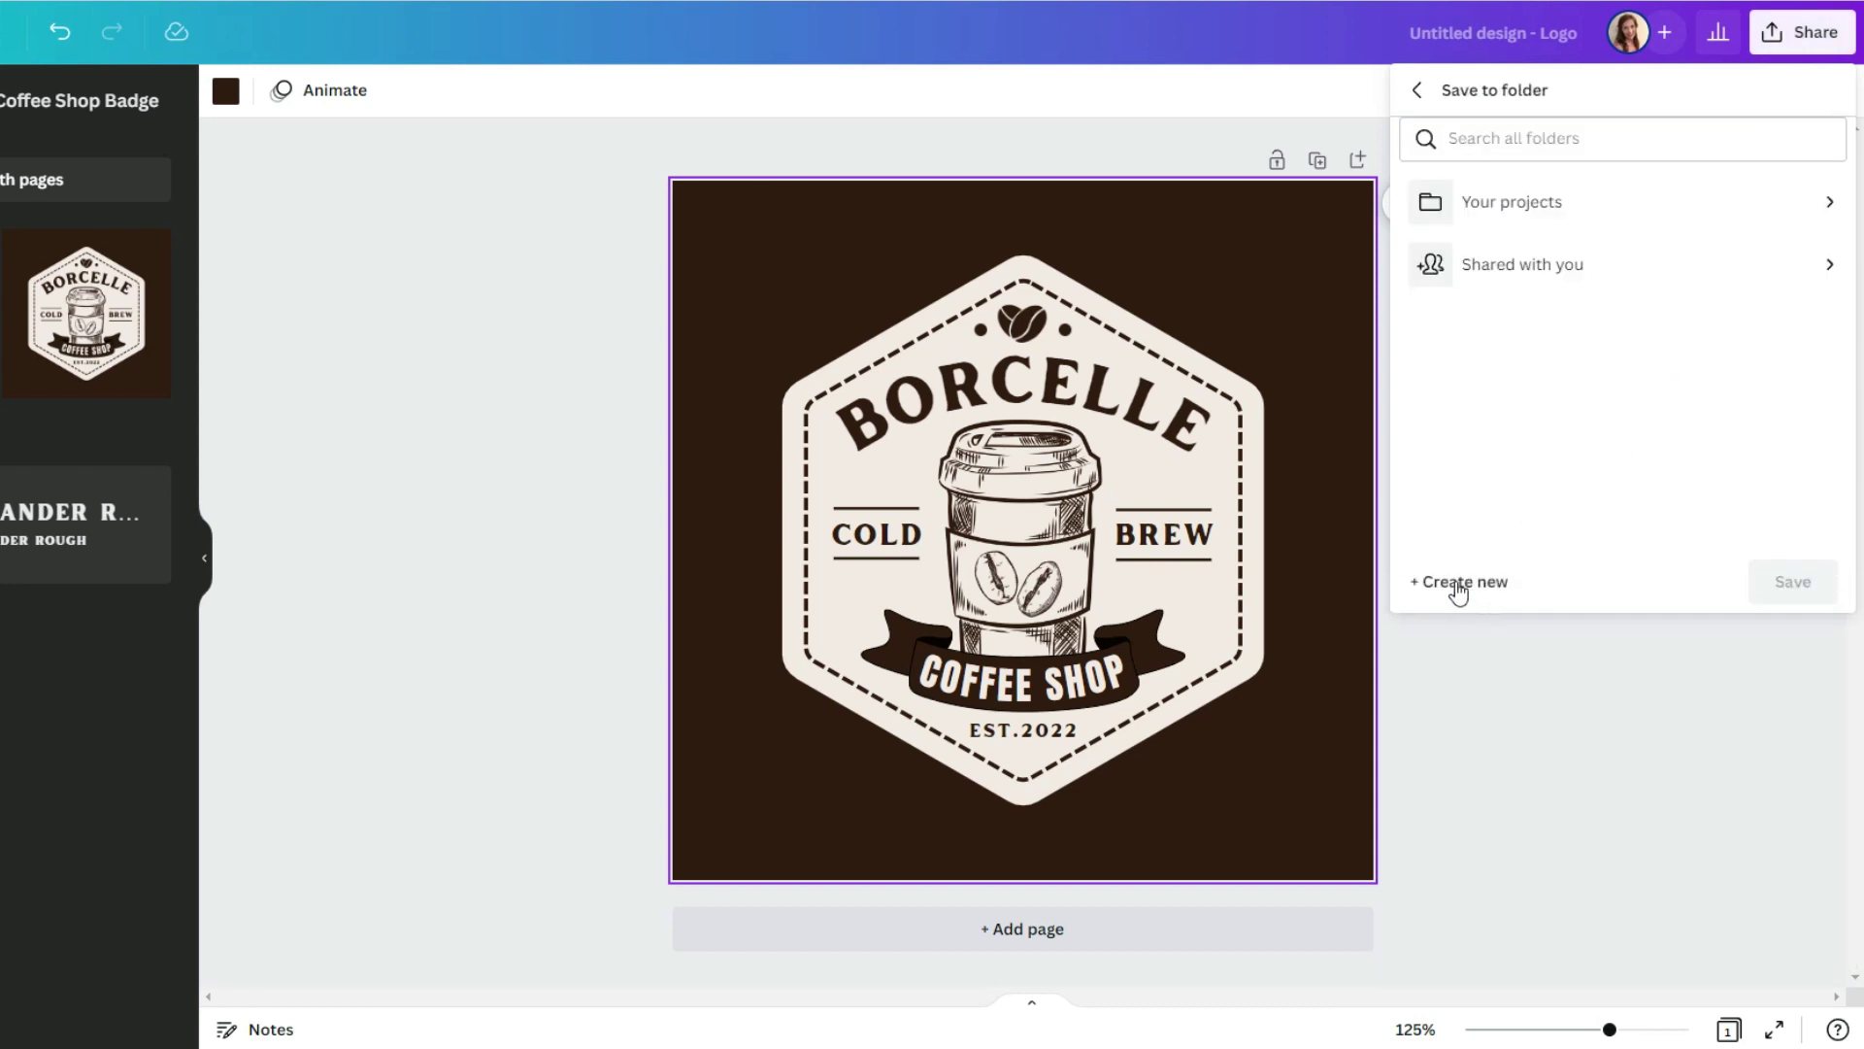
pyautogui.click(1465, 584)
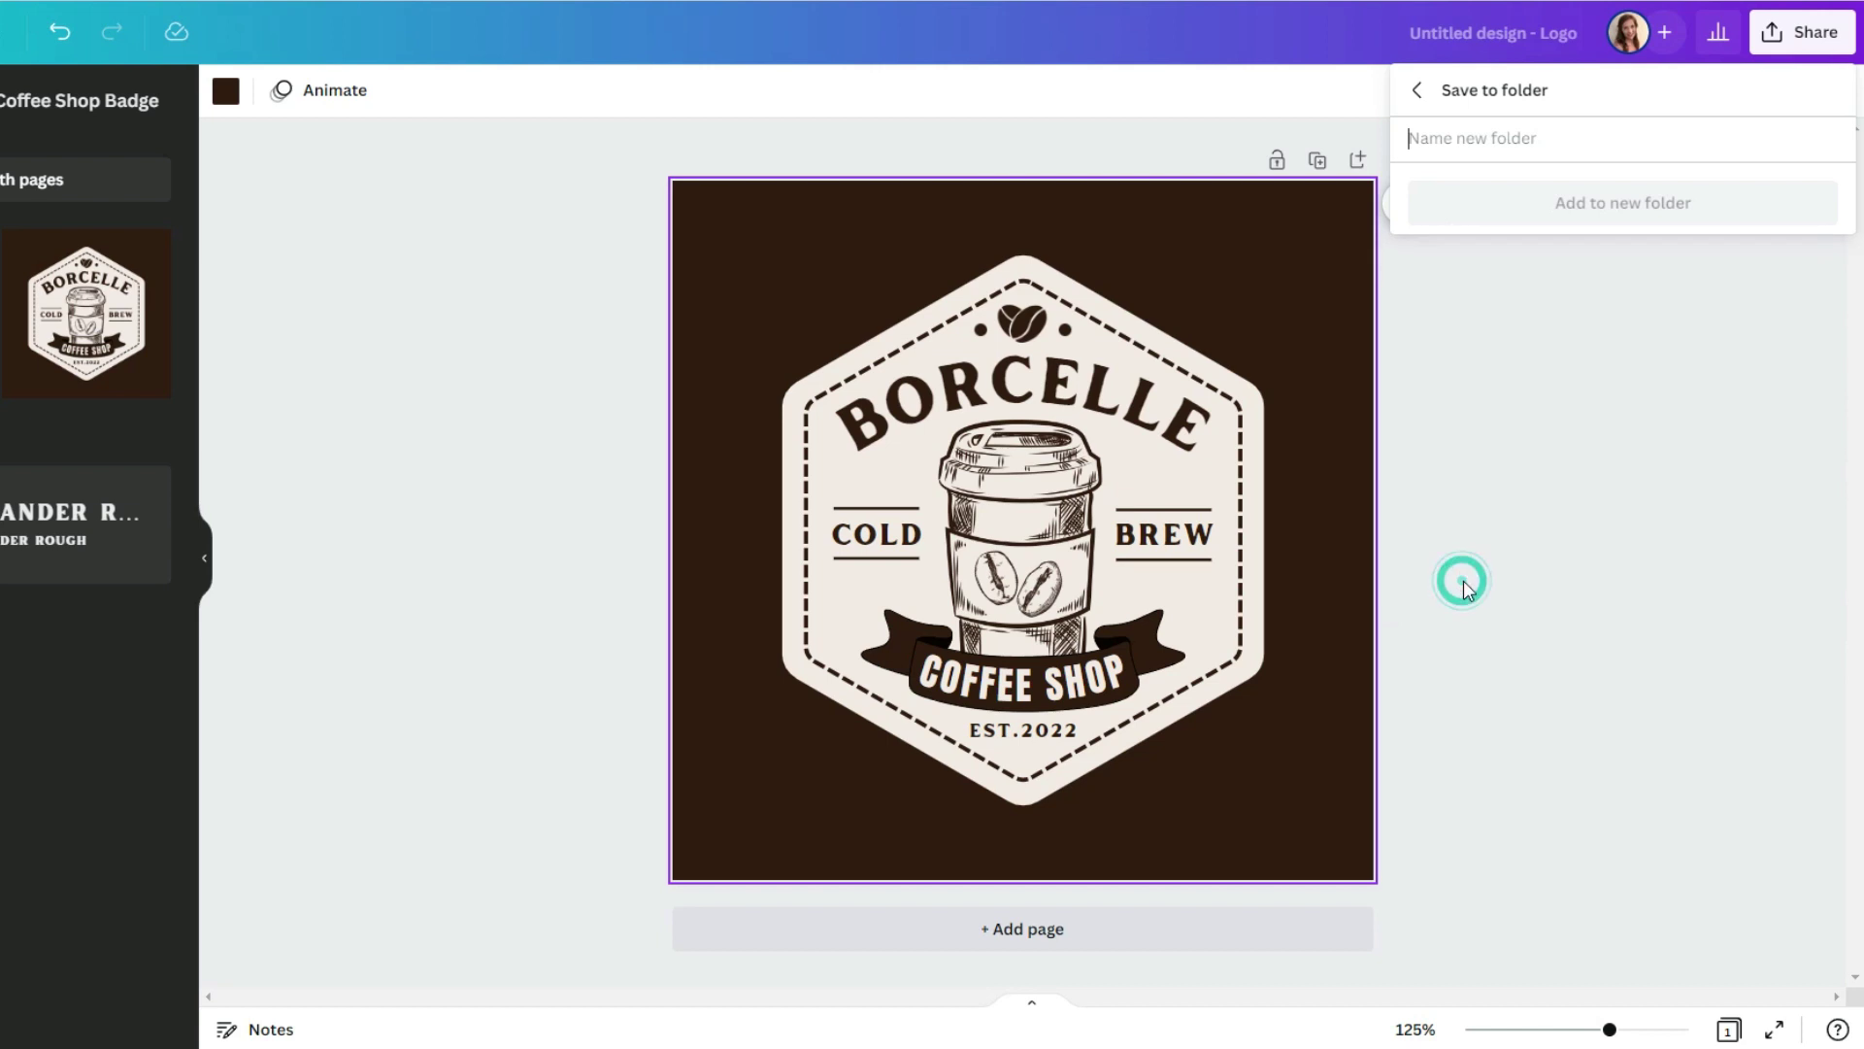
pyautogui.write('Lo')
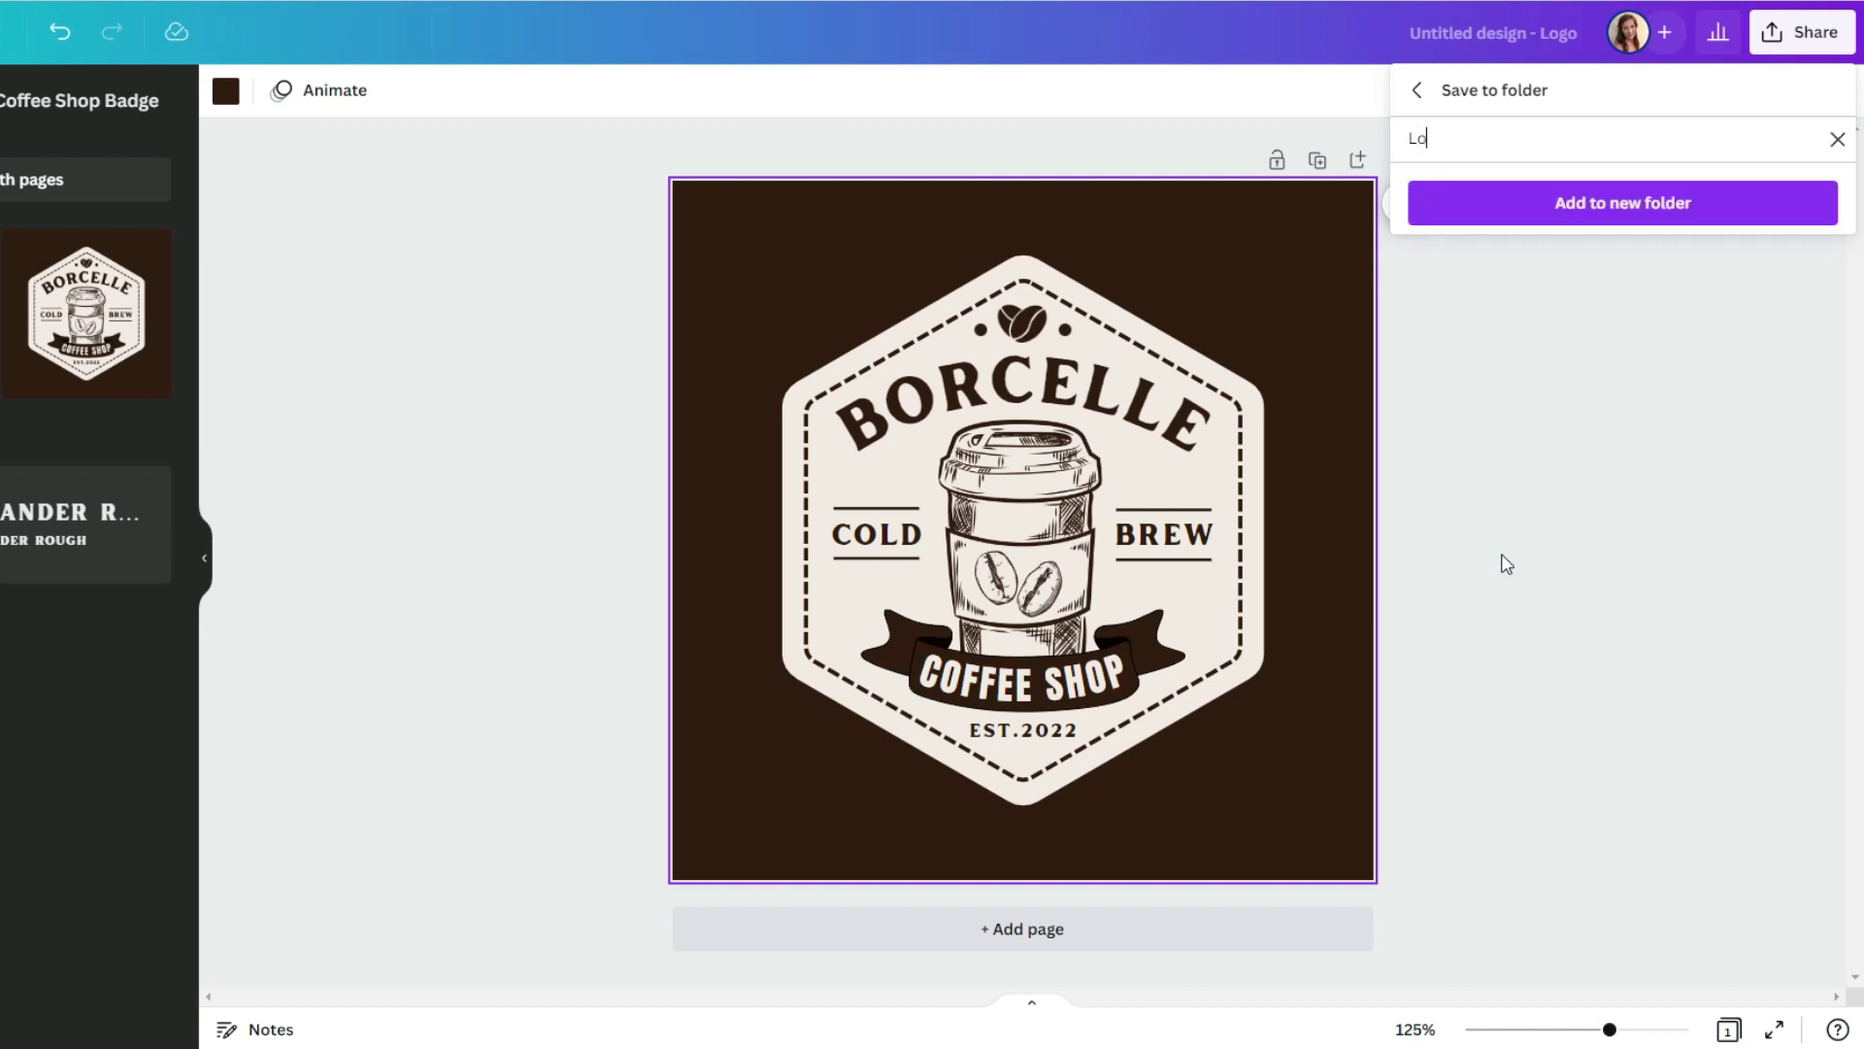
pyautogui.click(1659, 202)
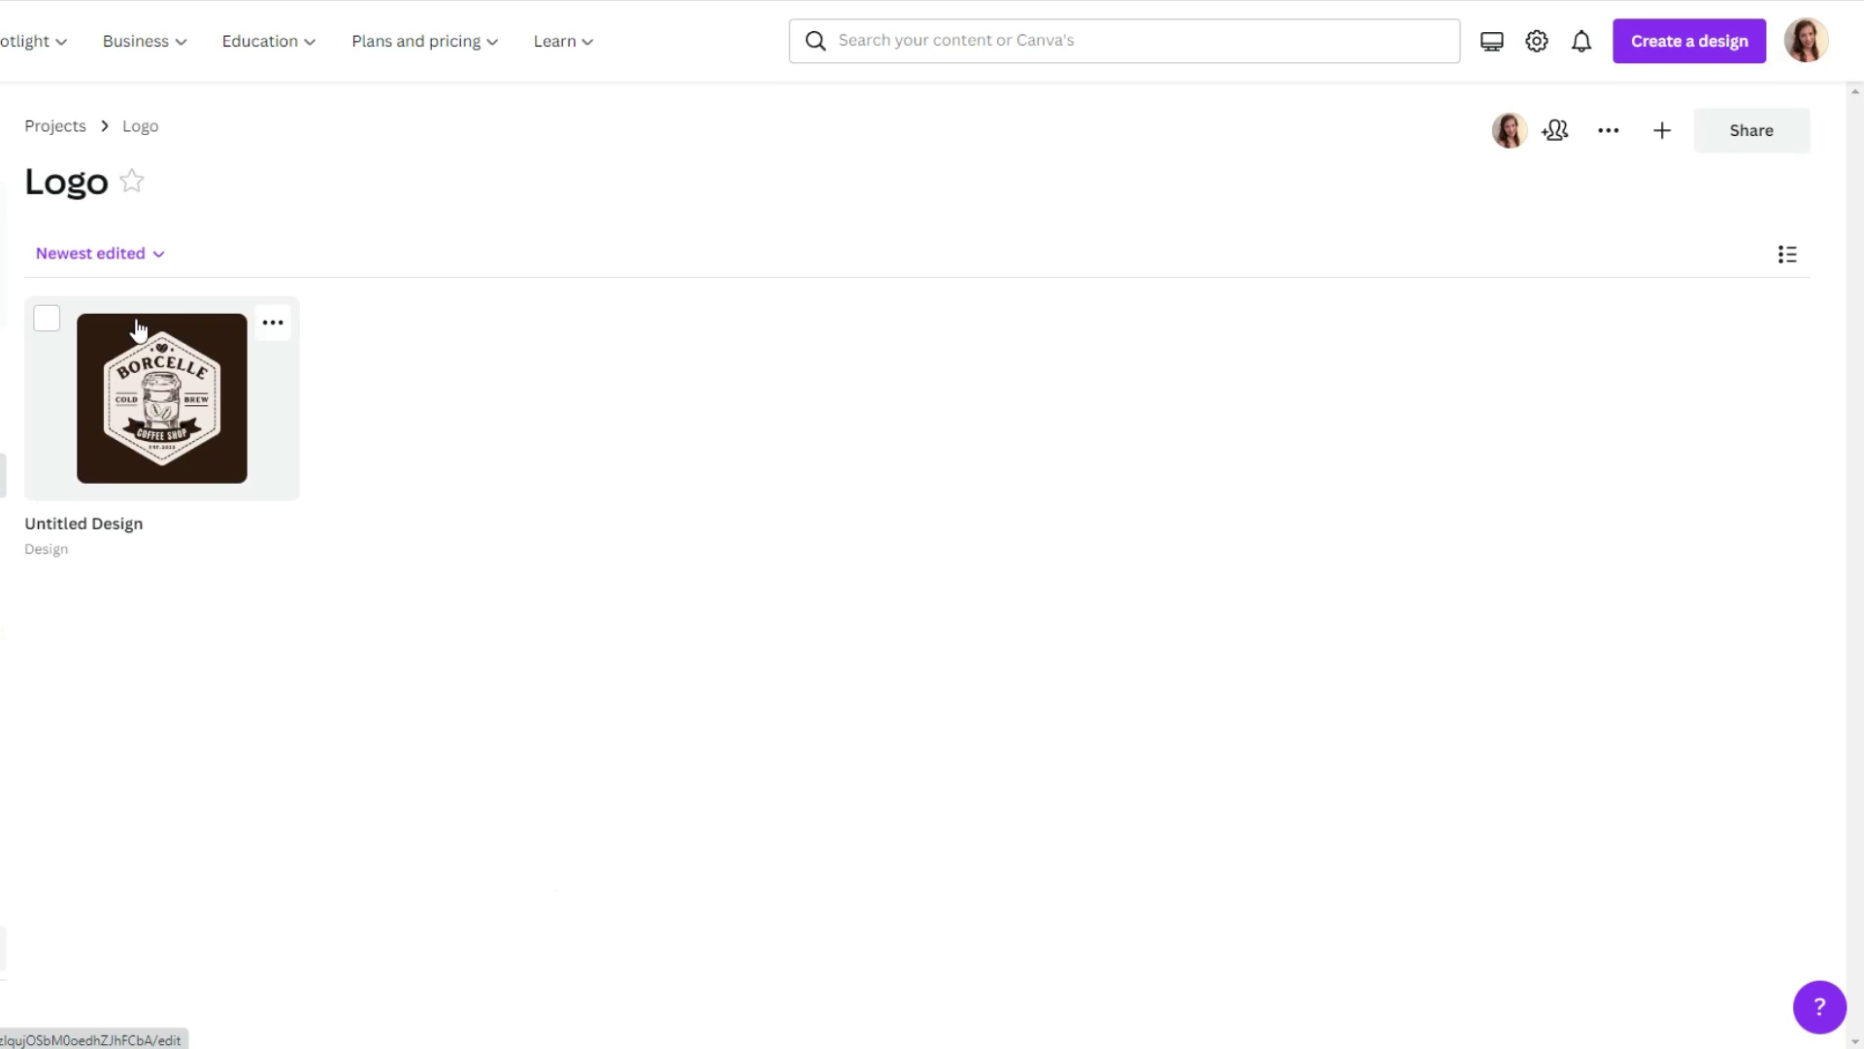
# - Reopen the saved Borcelle badge design from the Logo folder
pyautogui.click(191, 430)
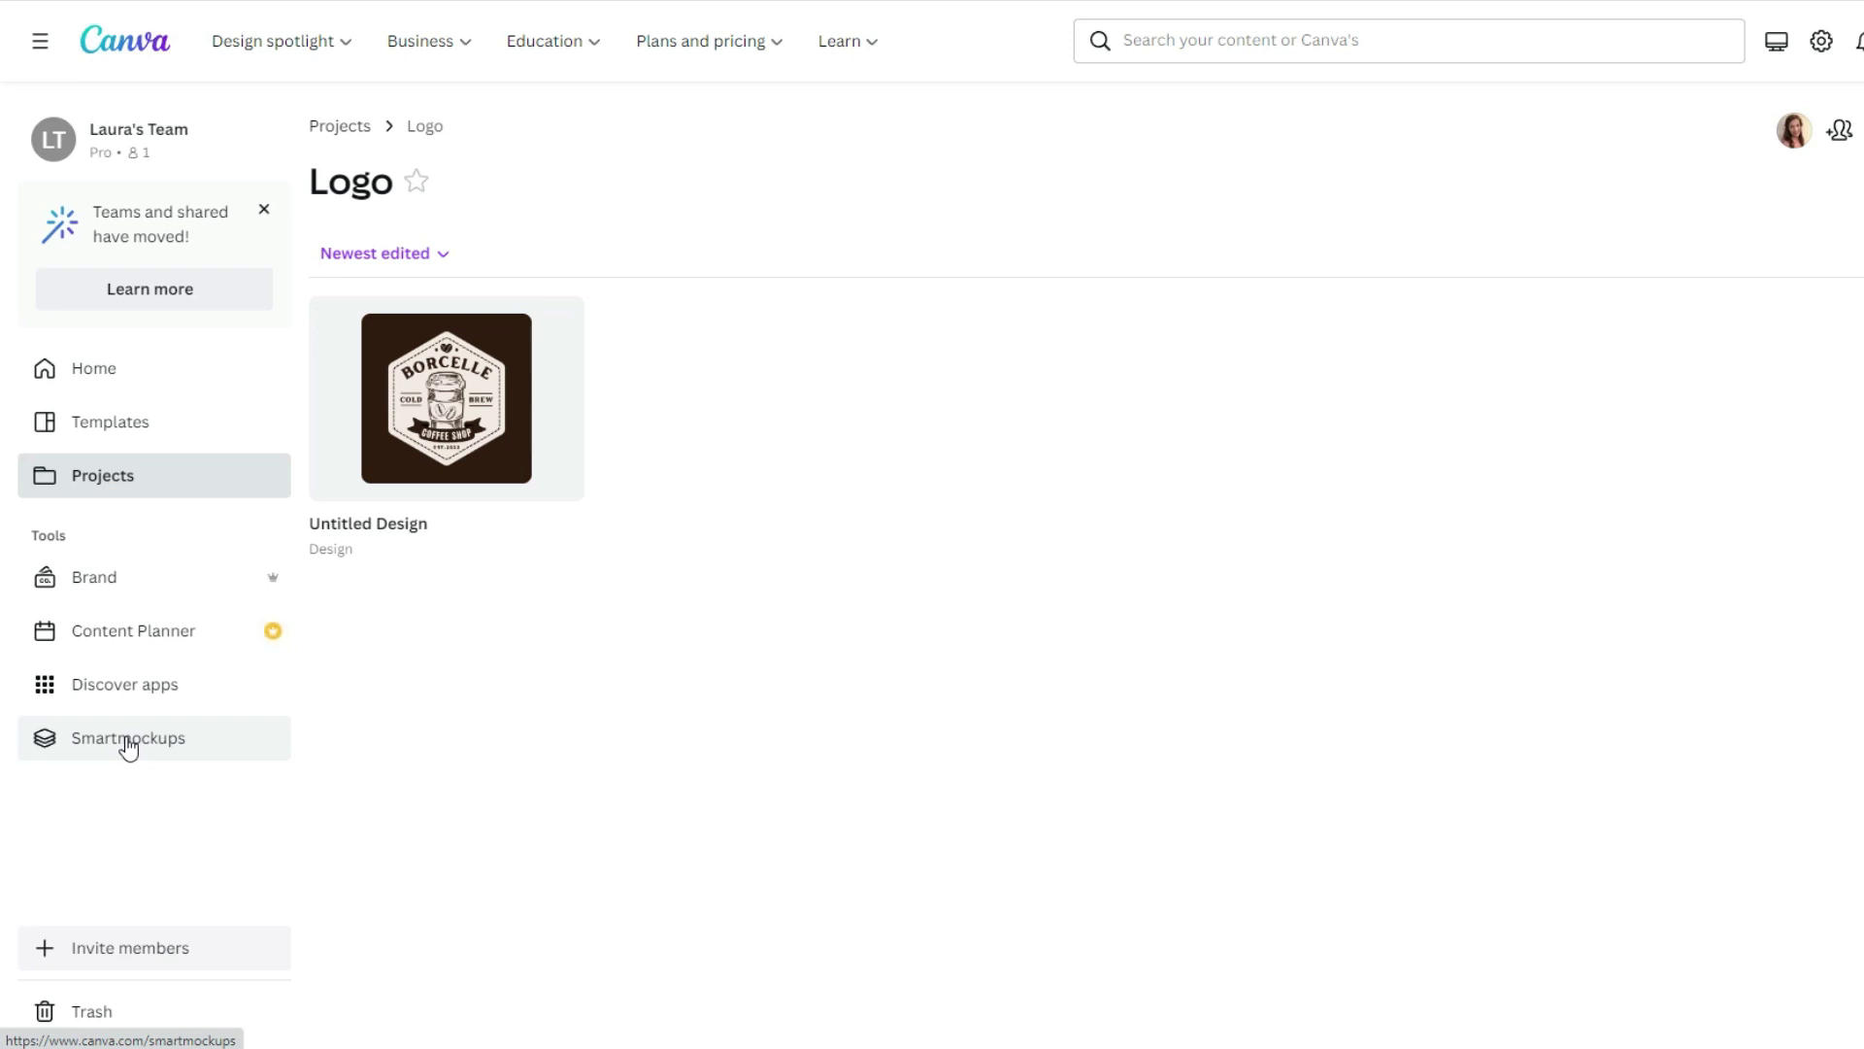
# - Open Smartmockups and browse down to the Recently used and Trending mockups
pyautogui.click(122, 755)
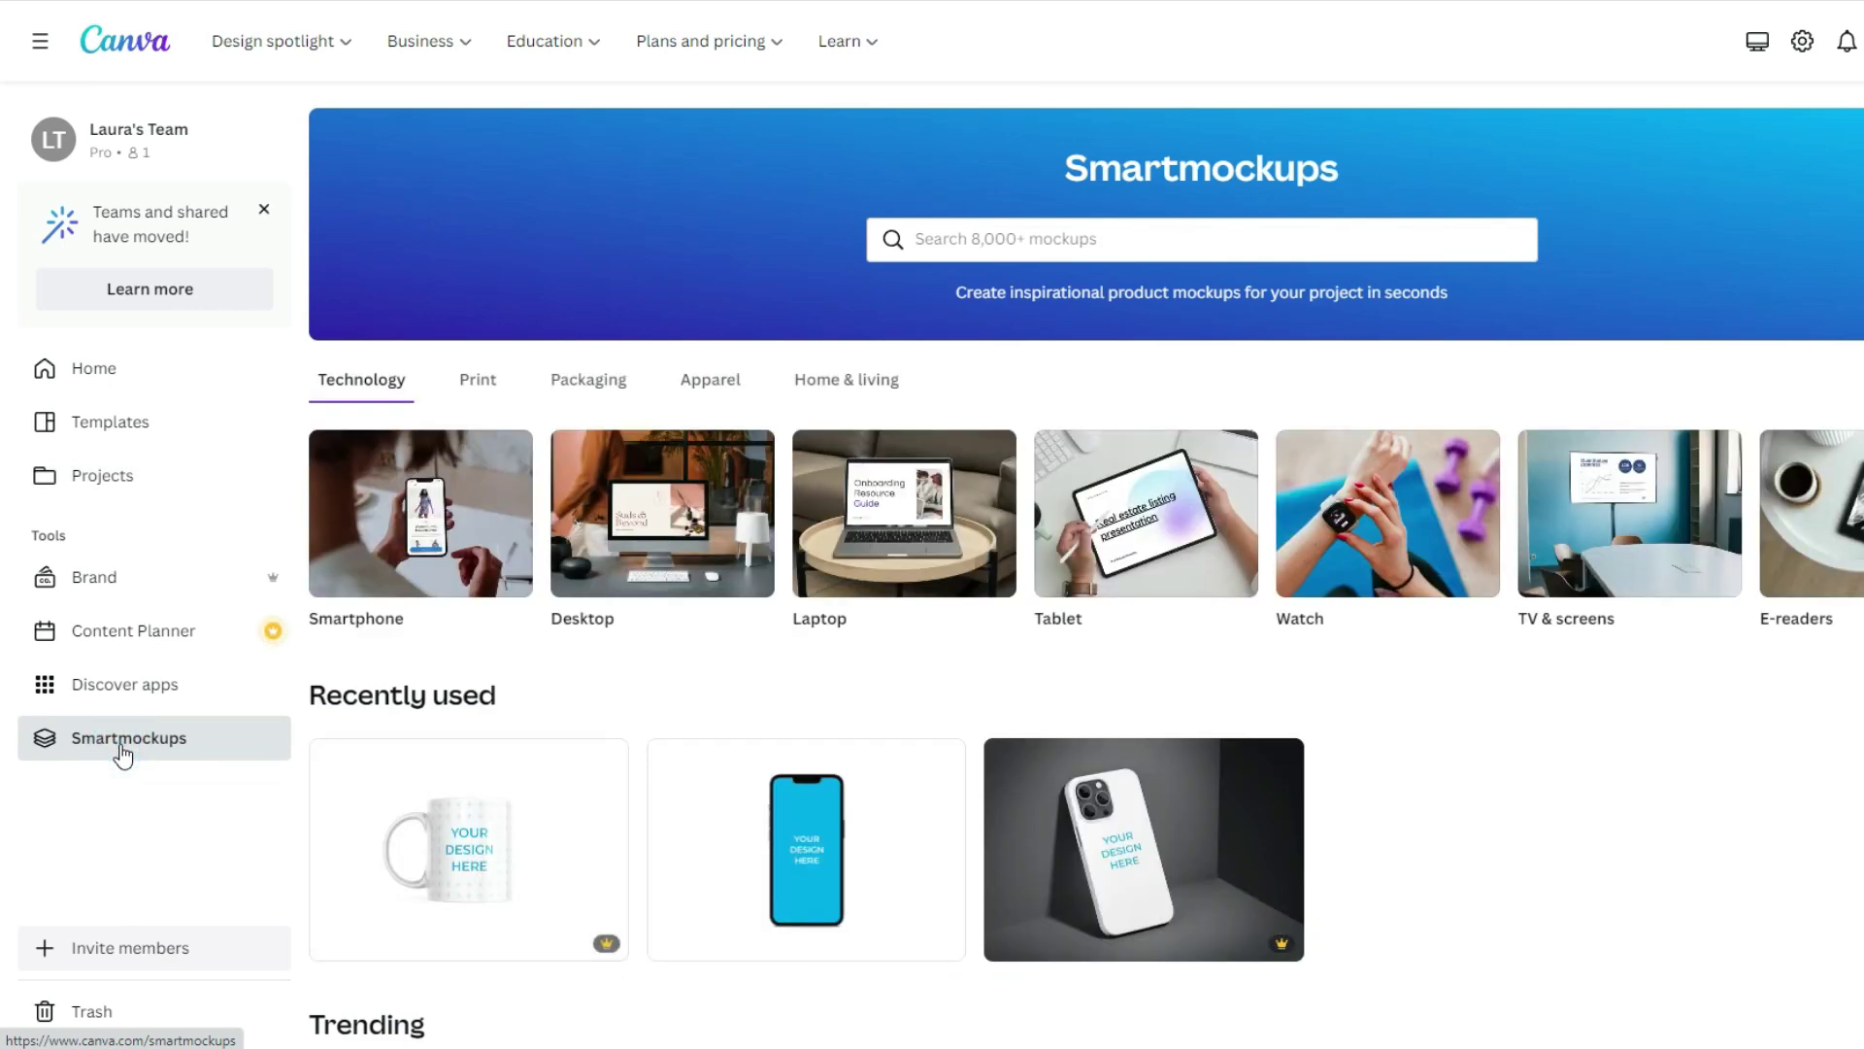
pyautogui.scroll(-5, 1565, 786)
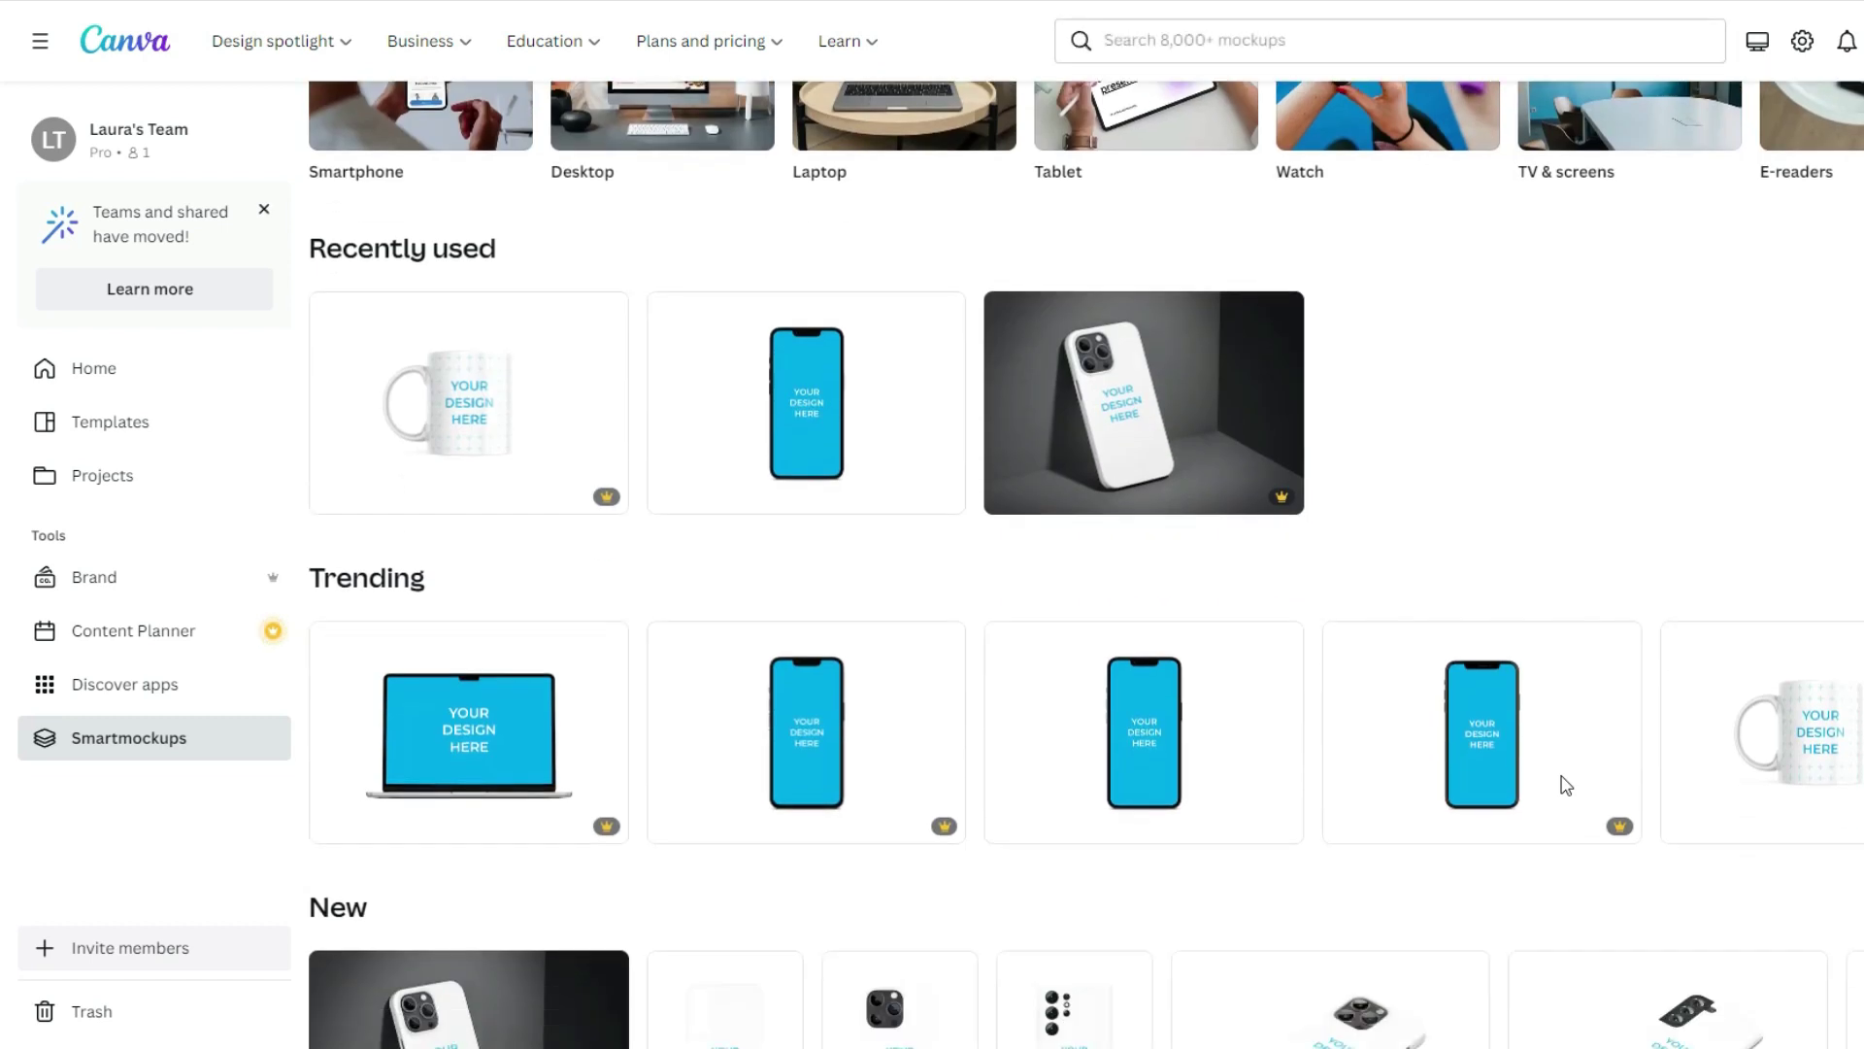
pyautogui.scroll(3, 1553, 775)
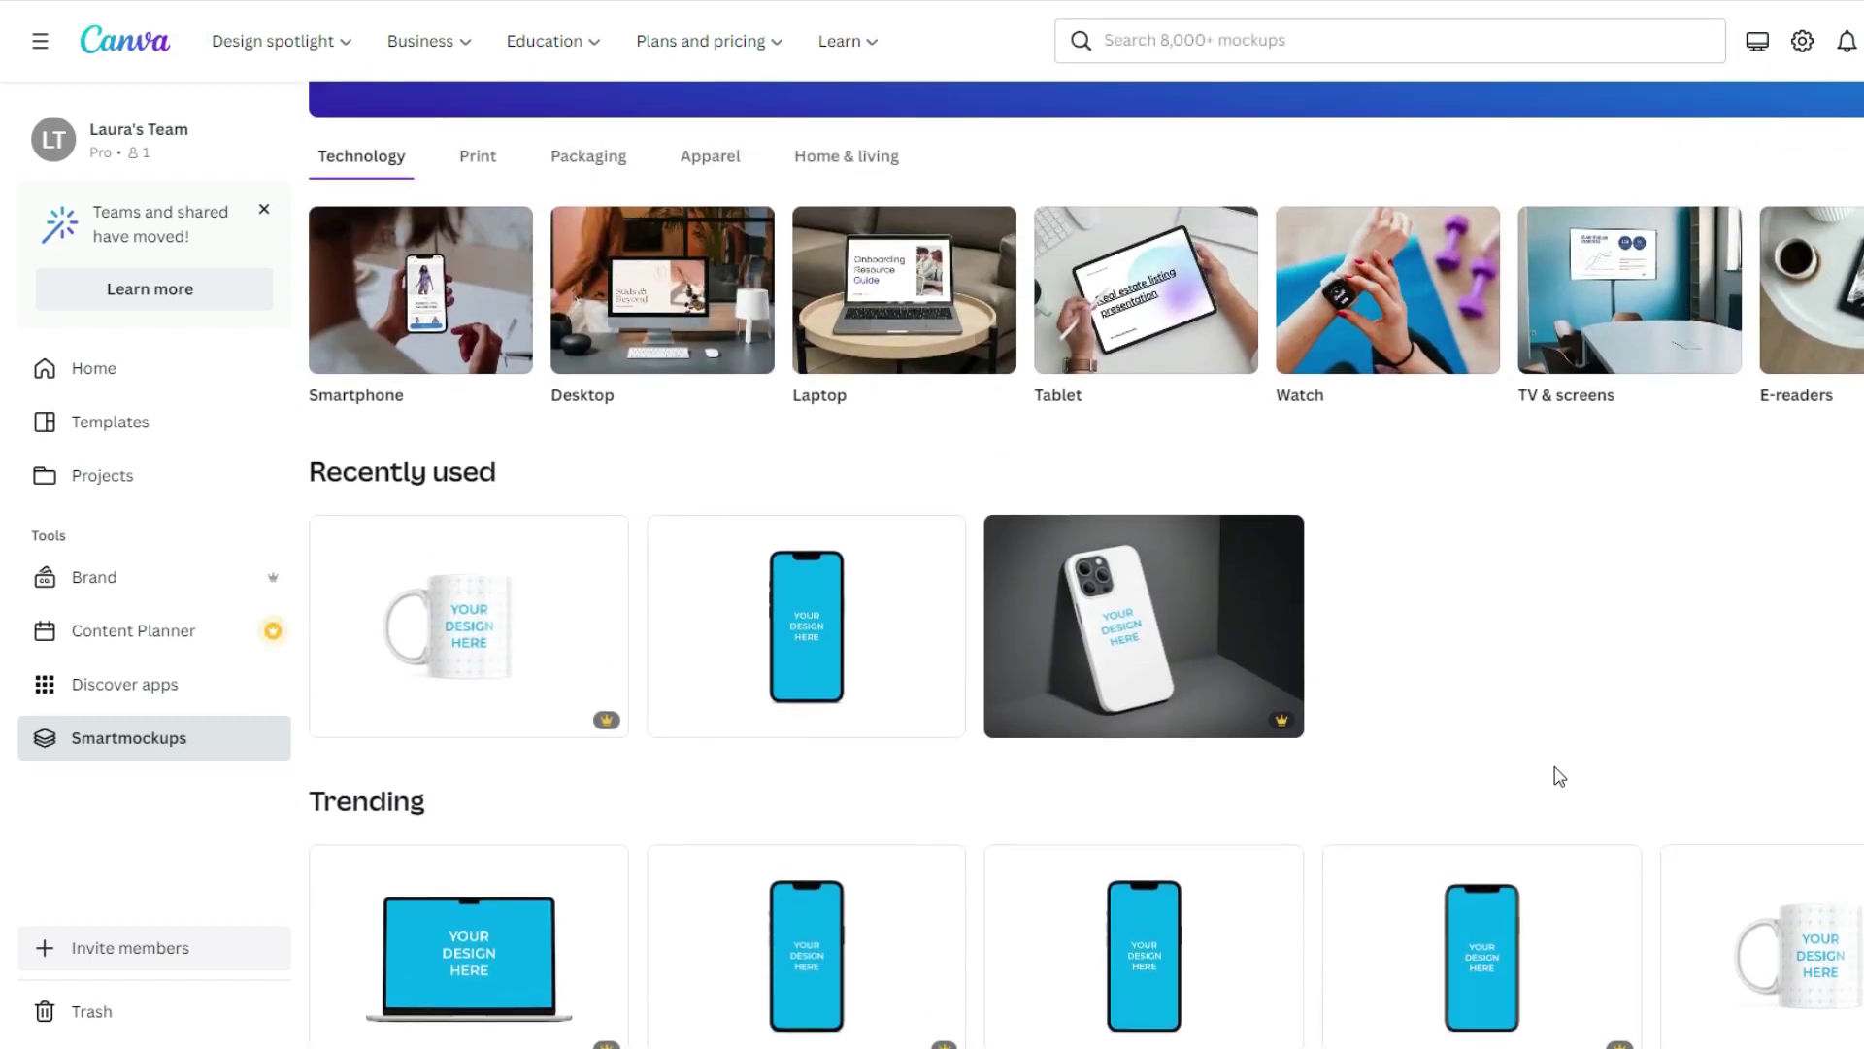
pyautogui.scroll(-4, 1554, 774)
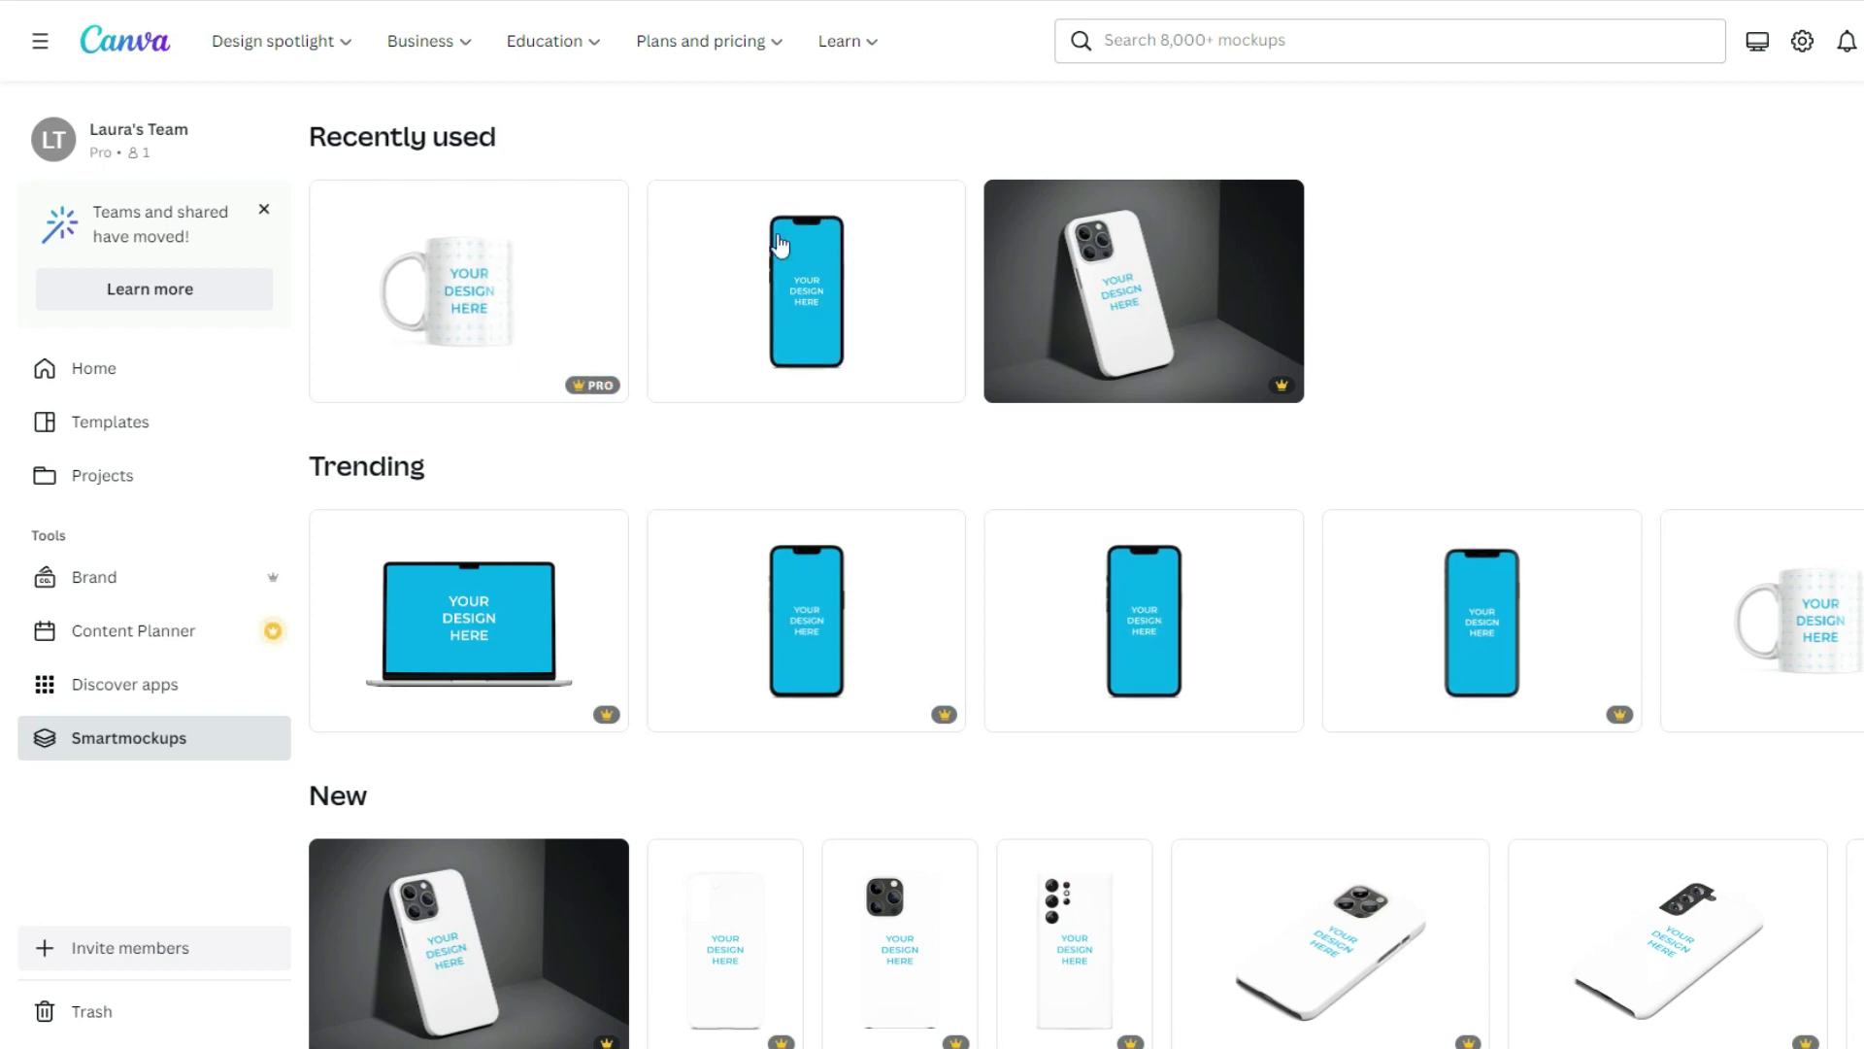
pyautogui.scroll(-1, 1830, 546)
# - Place the Borcelle badge design on the Trending white mug mockup
pyautogui.click(1830, 546)
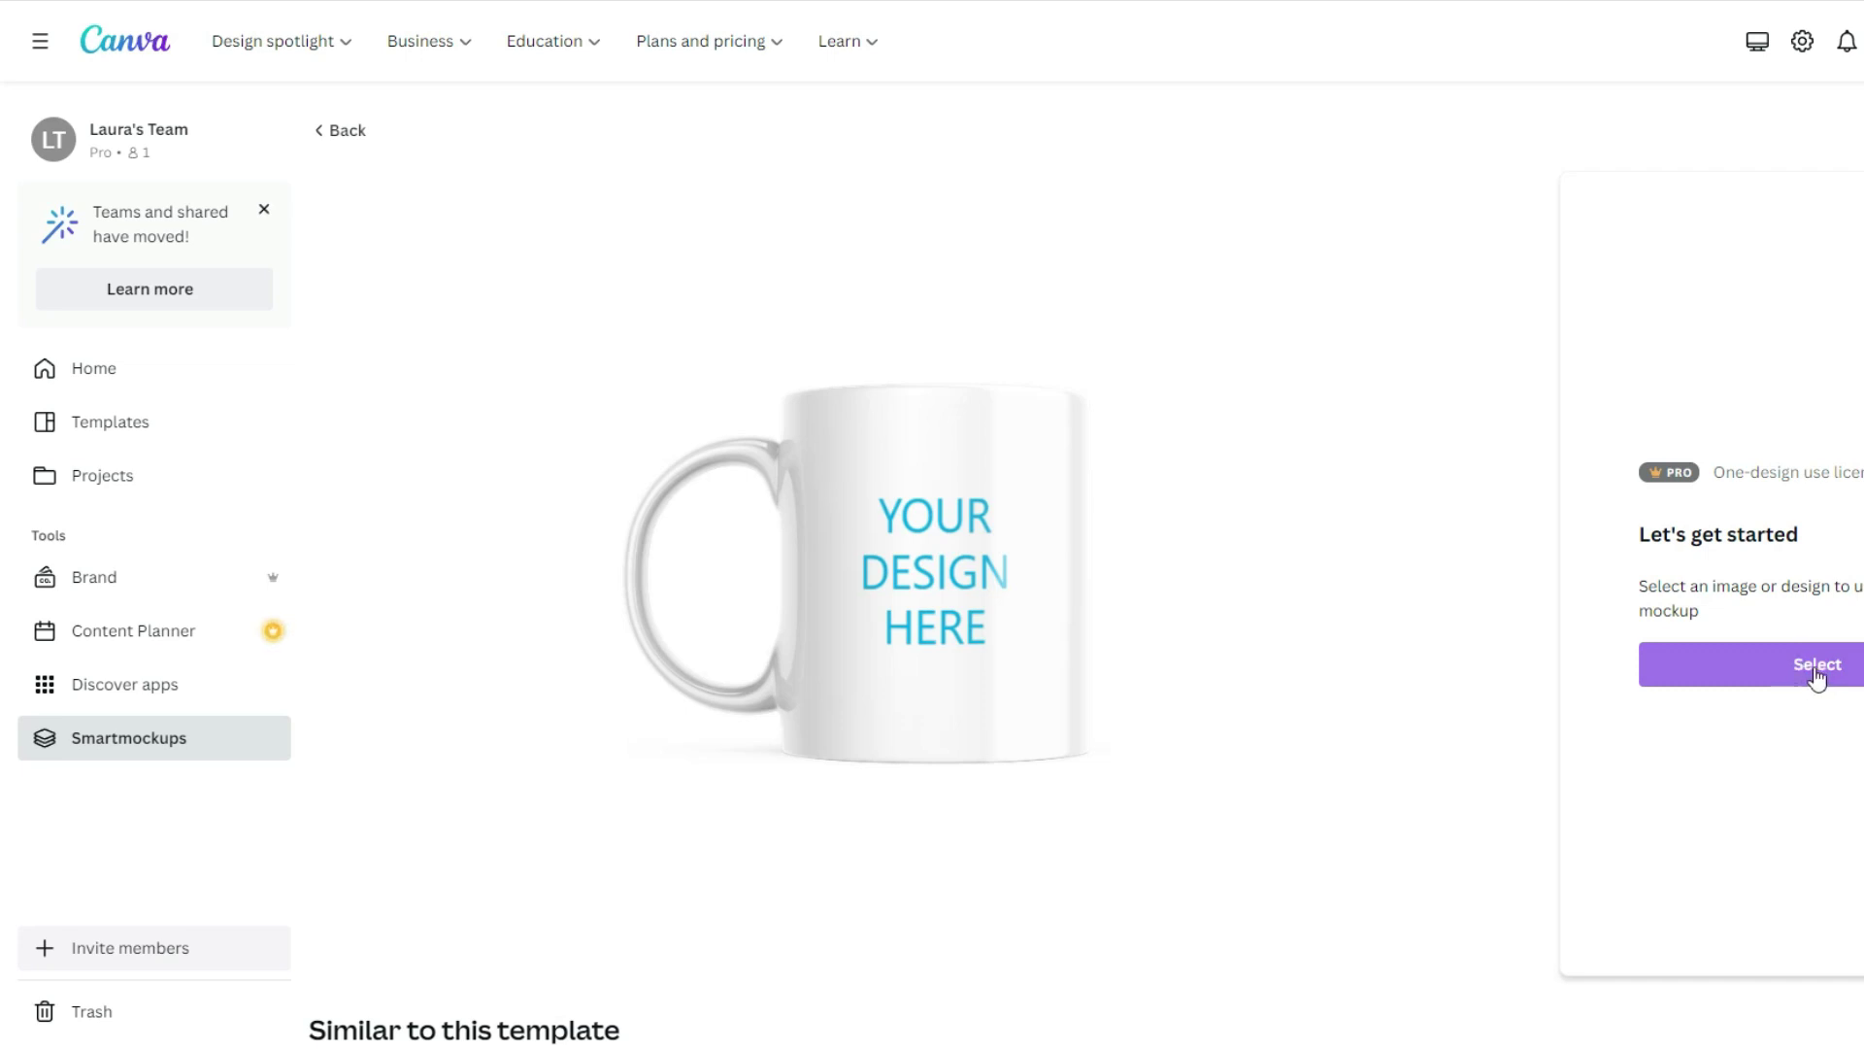
pyautogui.click(1811, 678)
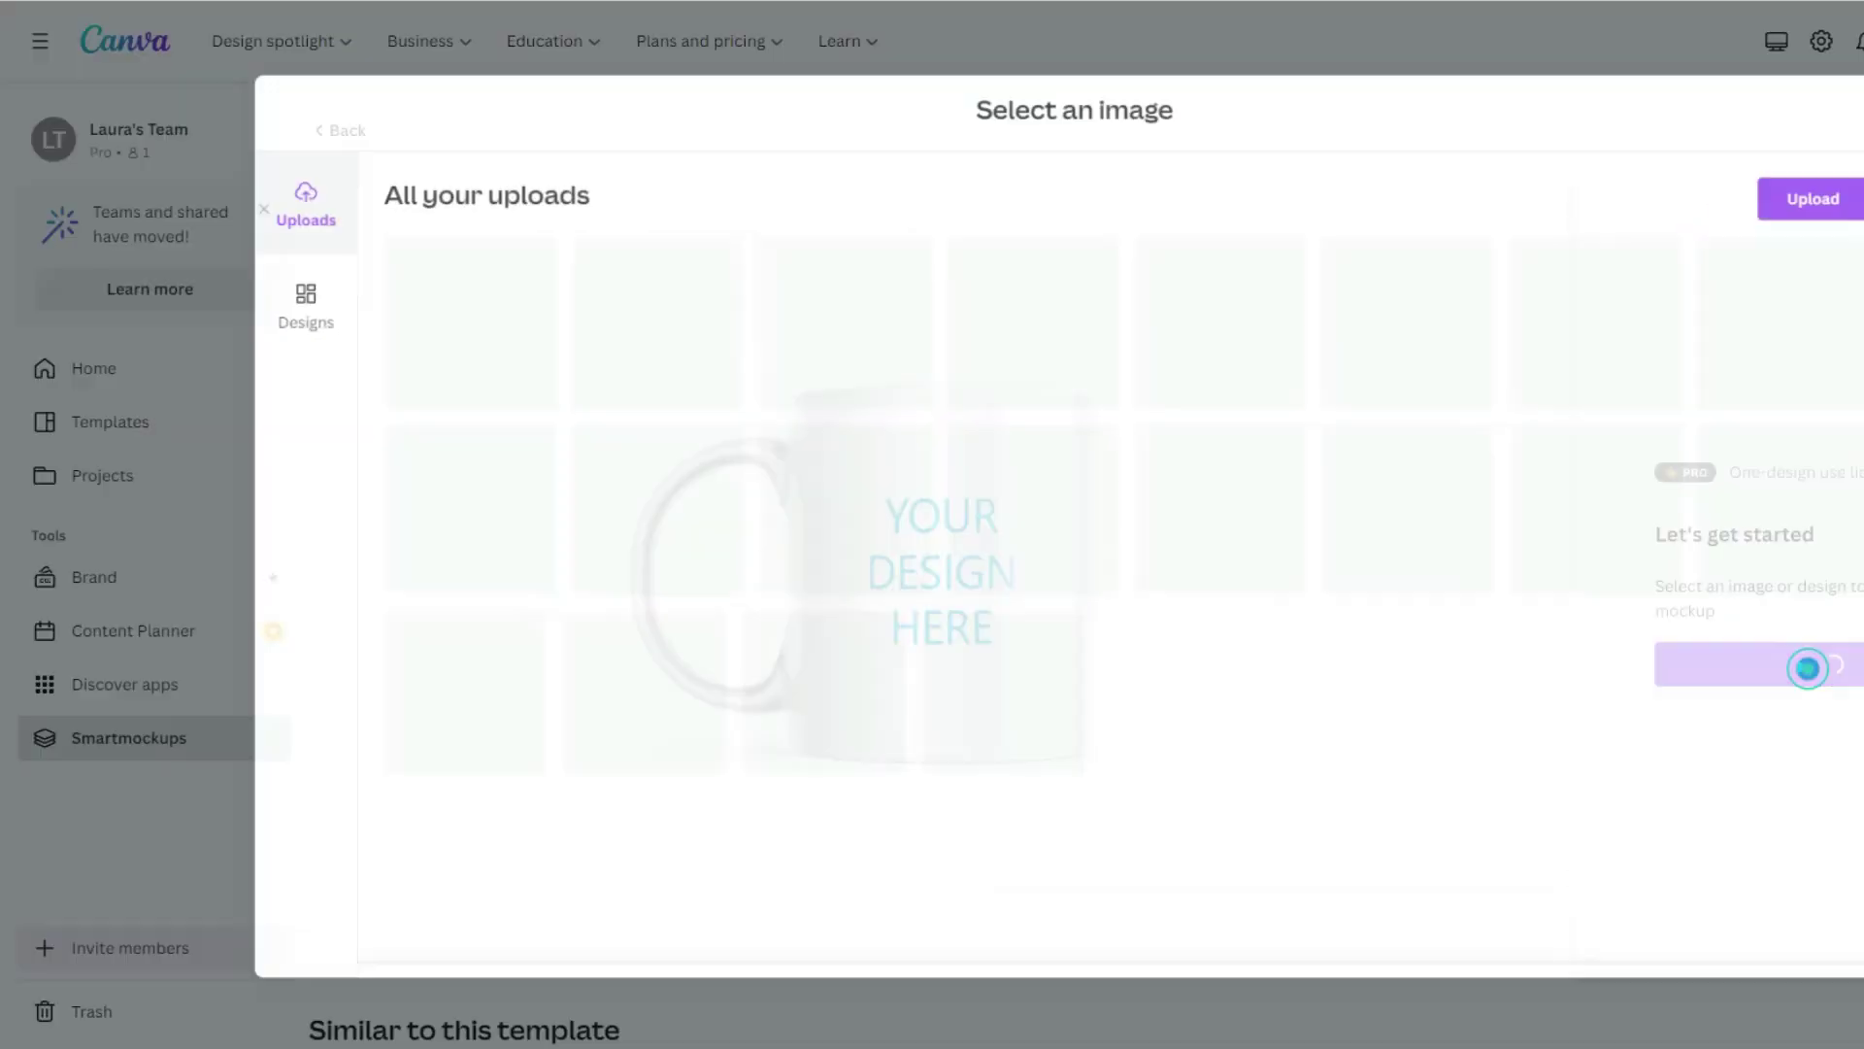
pyautogui.click(263, 292)
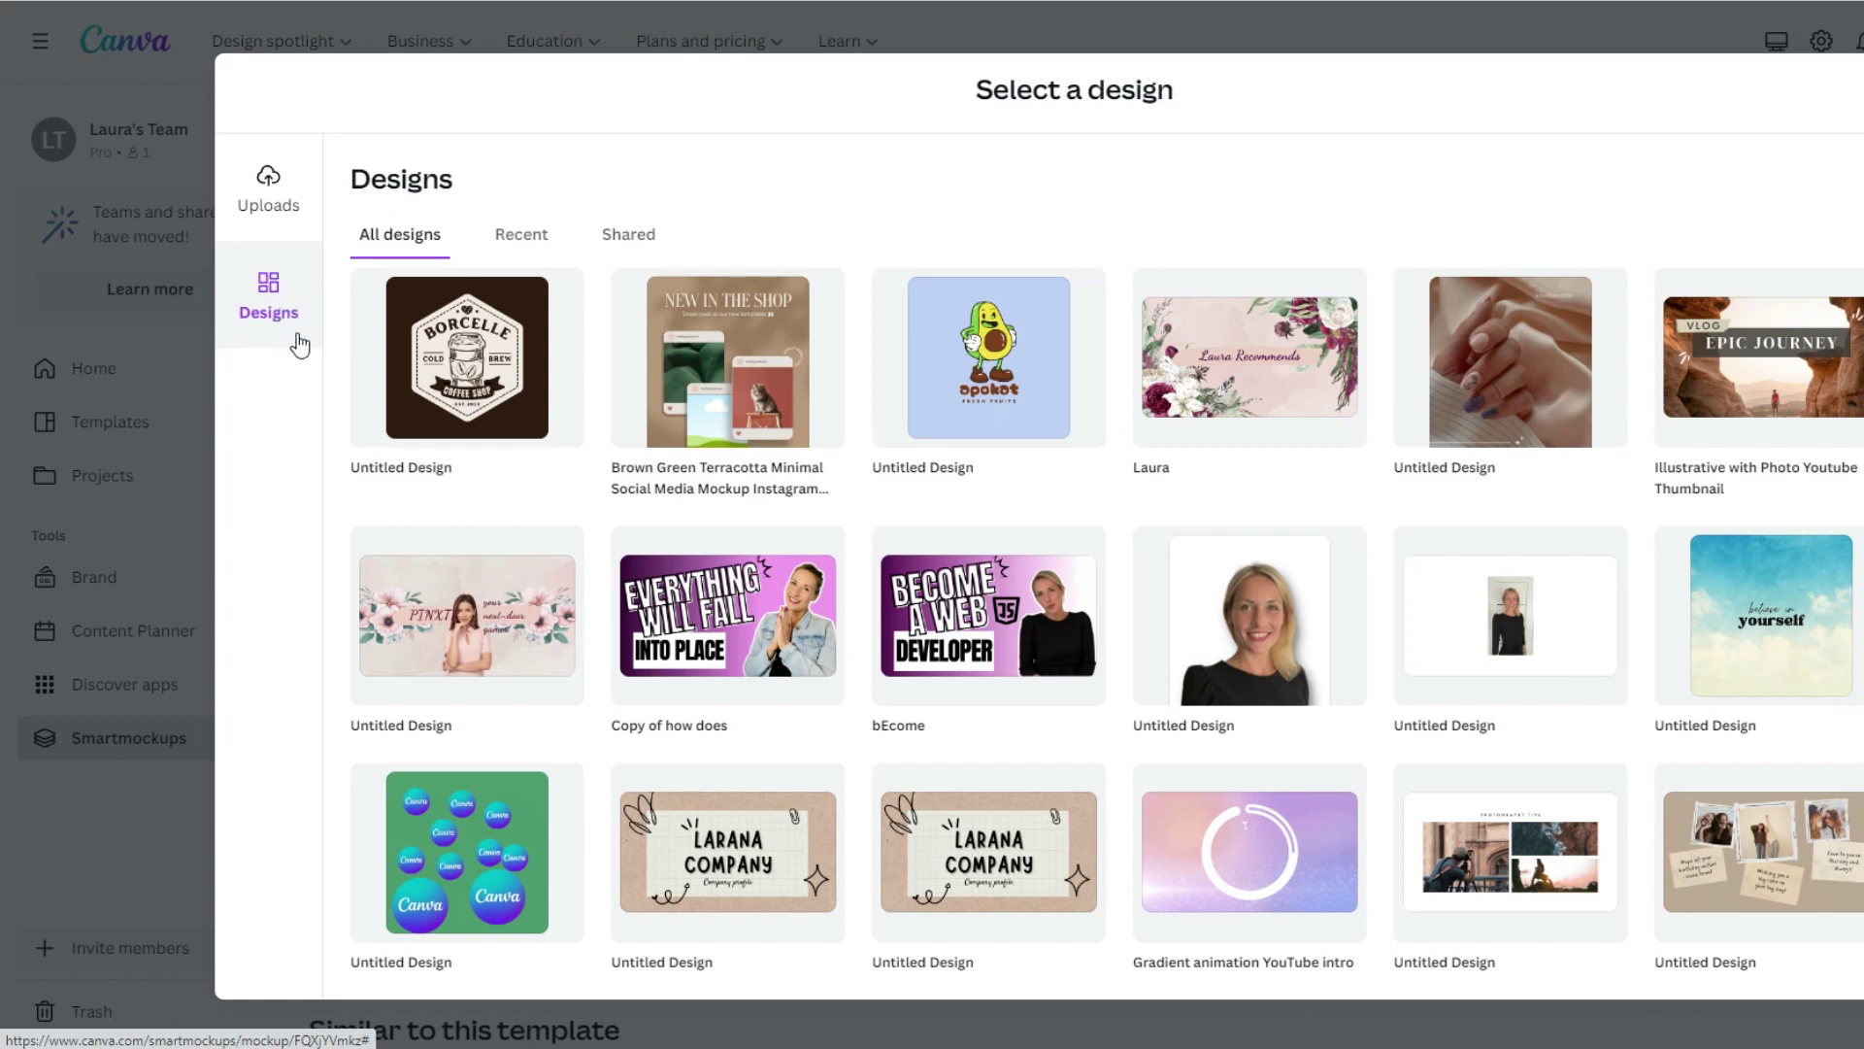
pyautogui.click(460, 382)
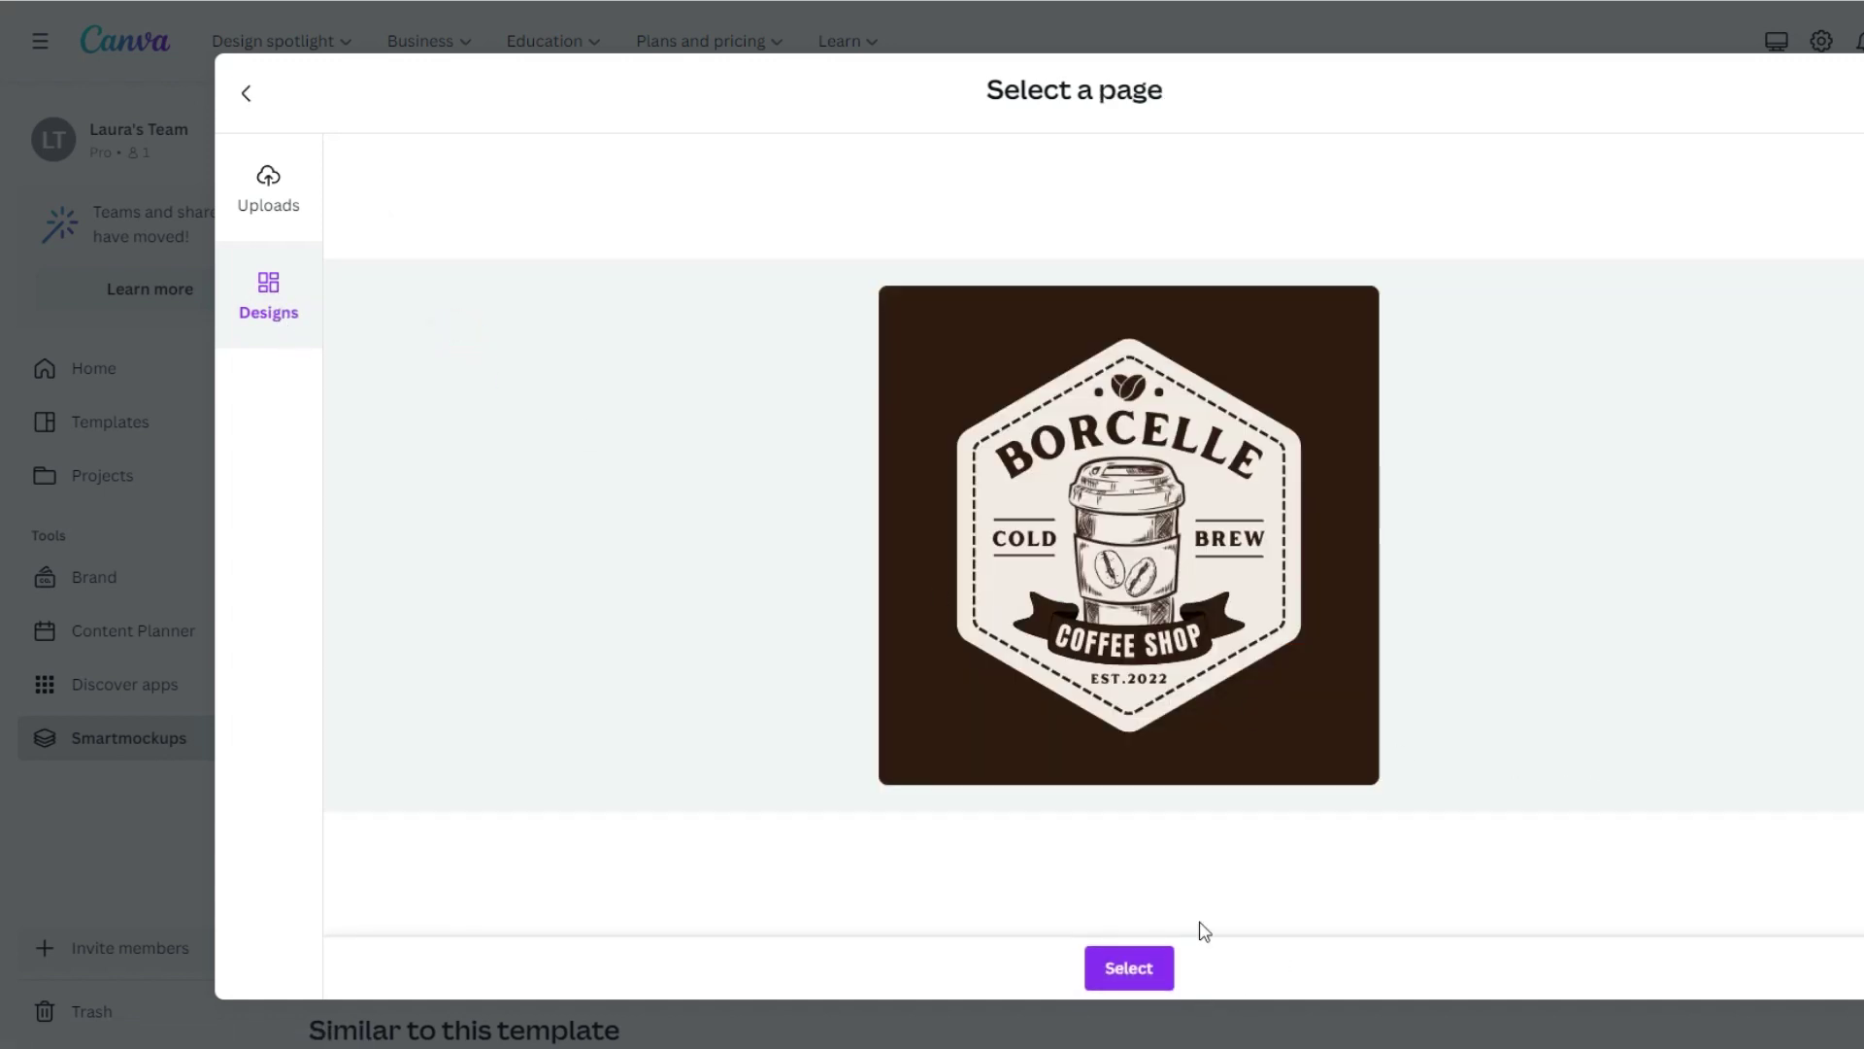
pyautogui.click(1127, 971)
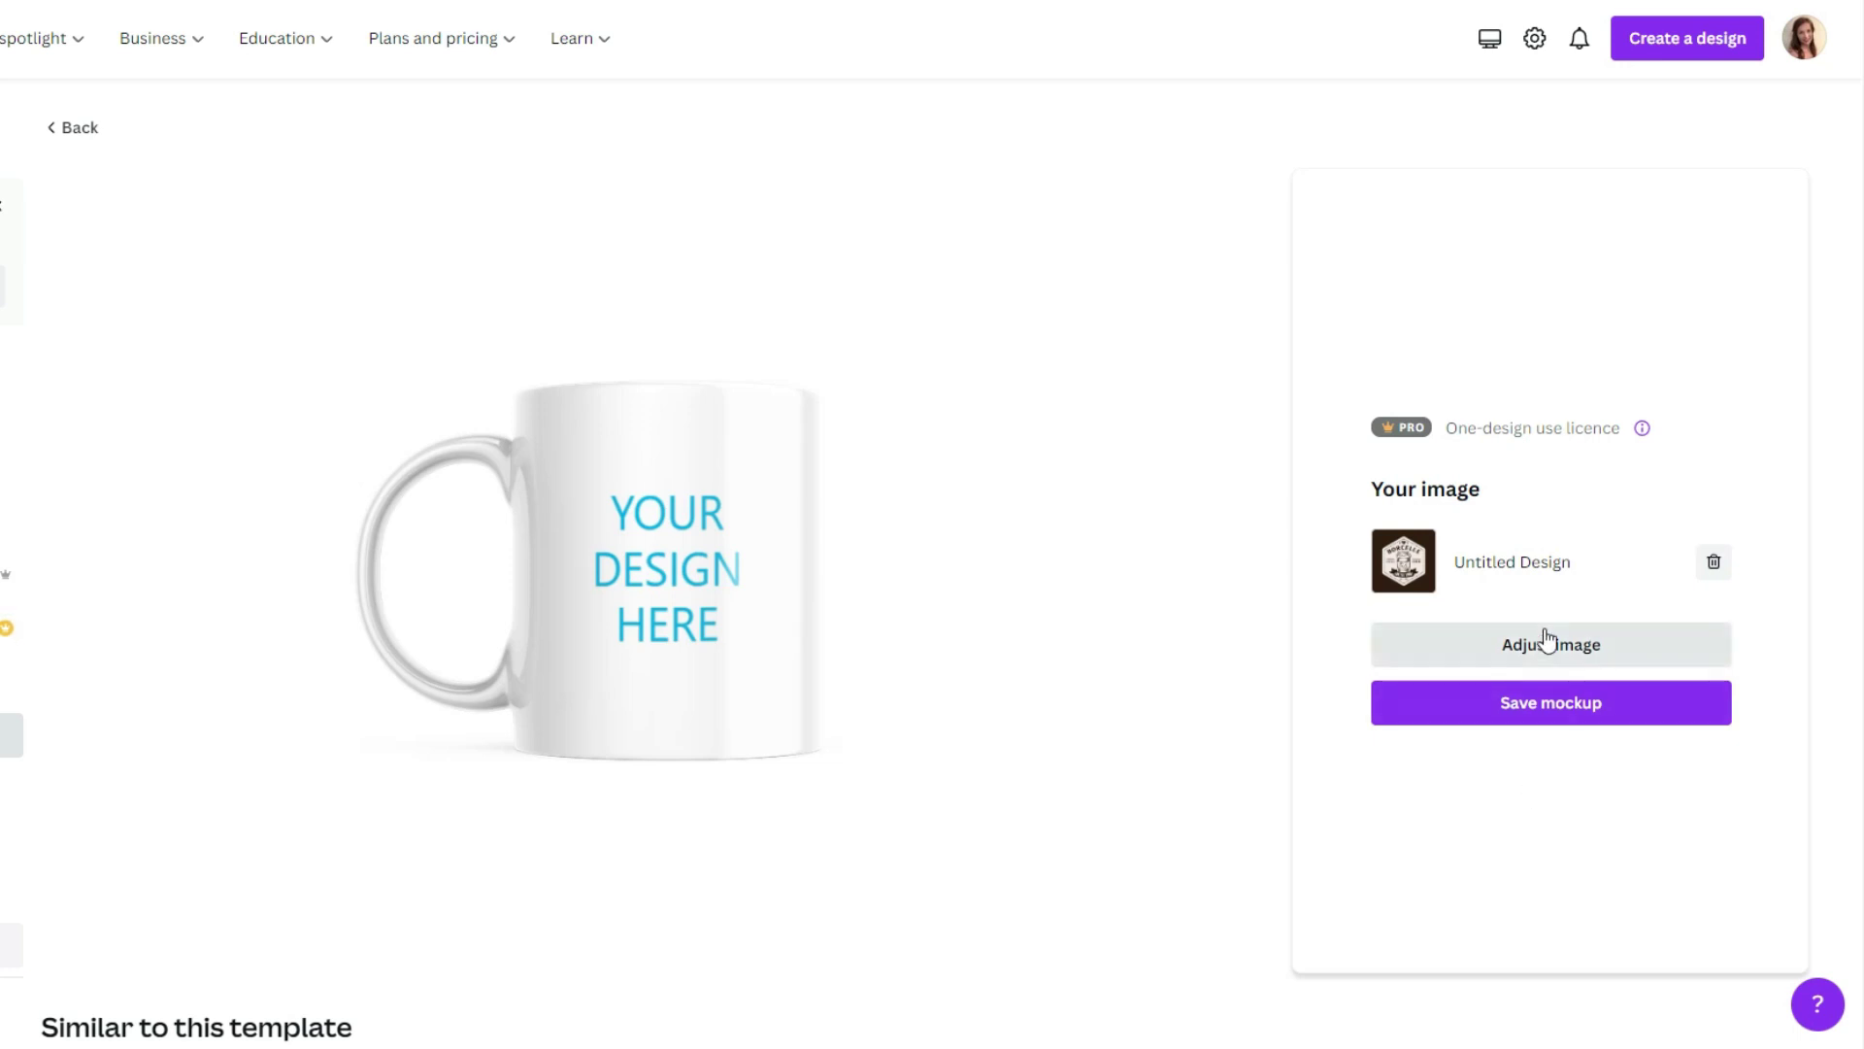
# - Save the mug mockup and download it as a PNG image
pyautogui.click(1531, 713)
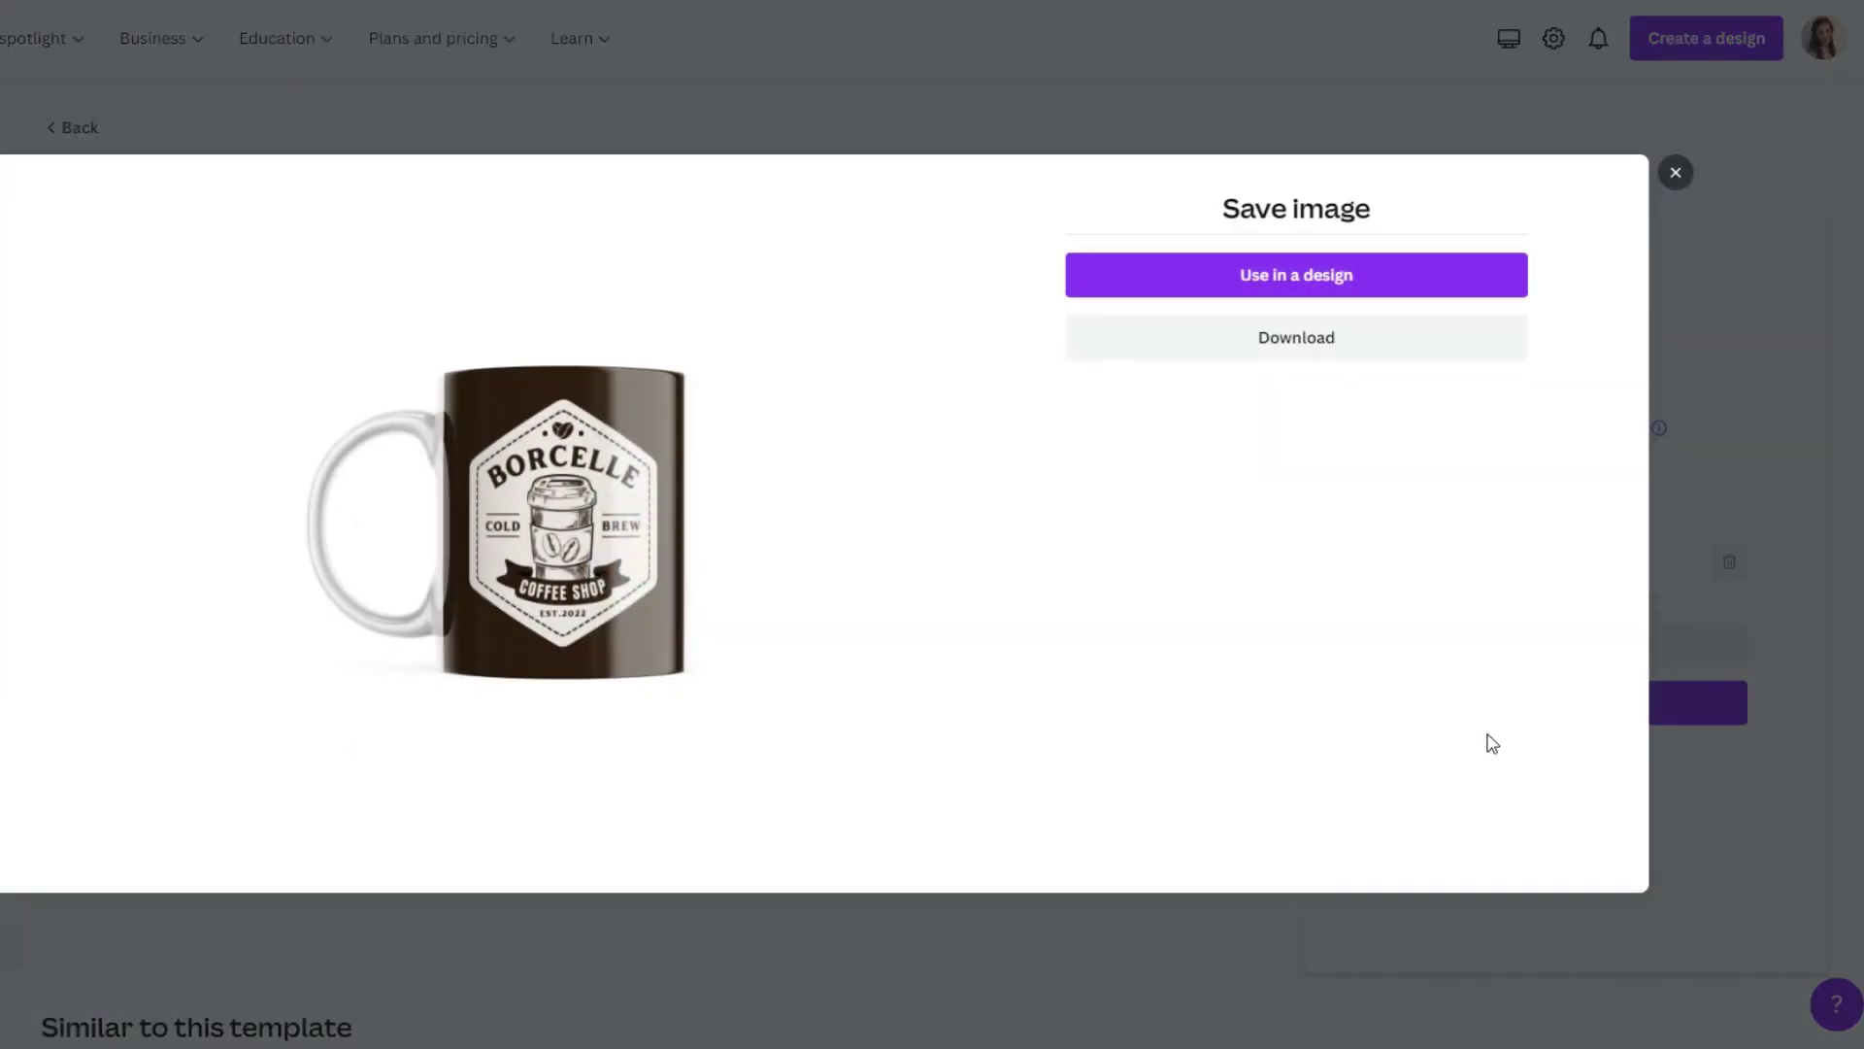
pyautogui.click(1313, 350)
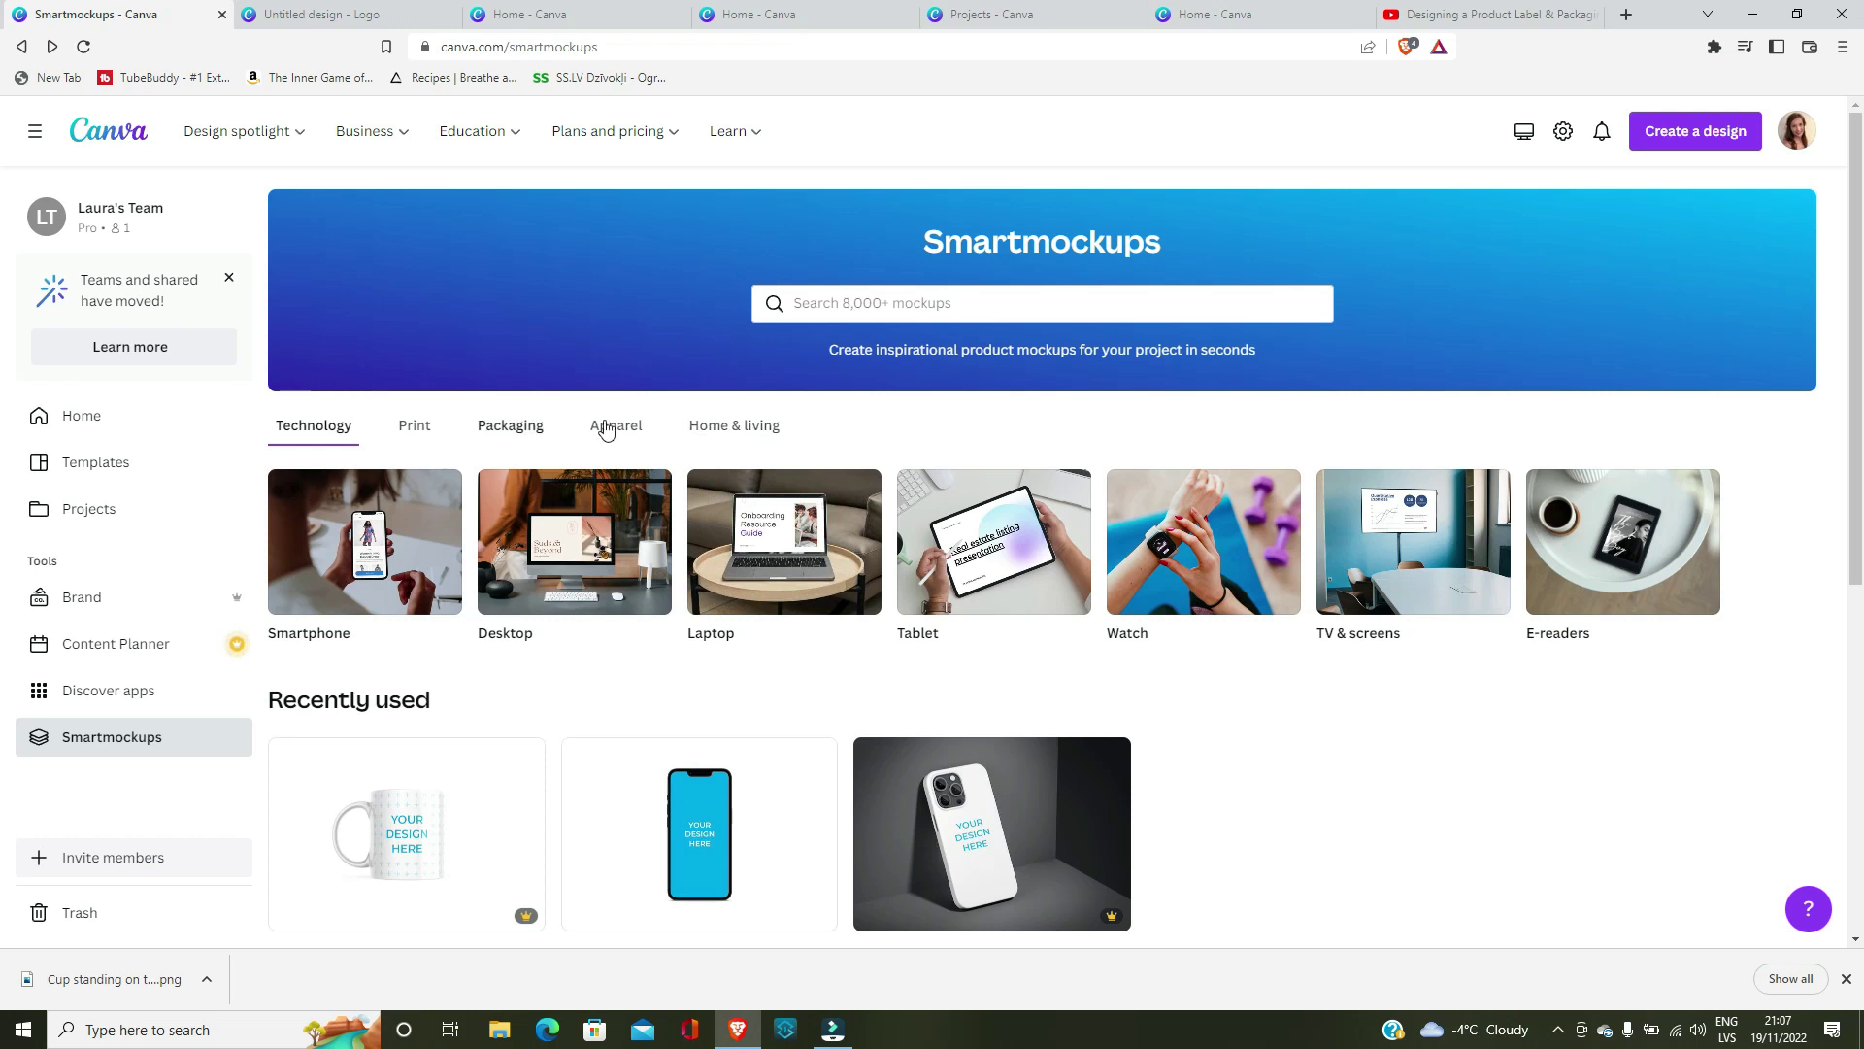
# - Browse the Packaging mockup categories
pyautogui.click(510, 428)
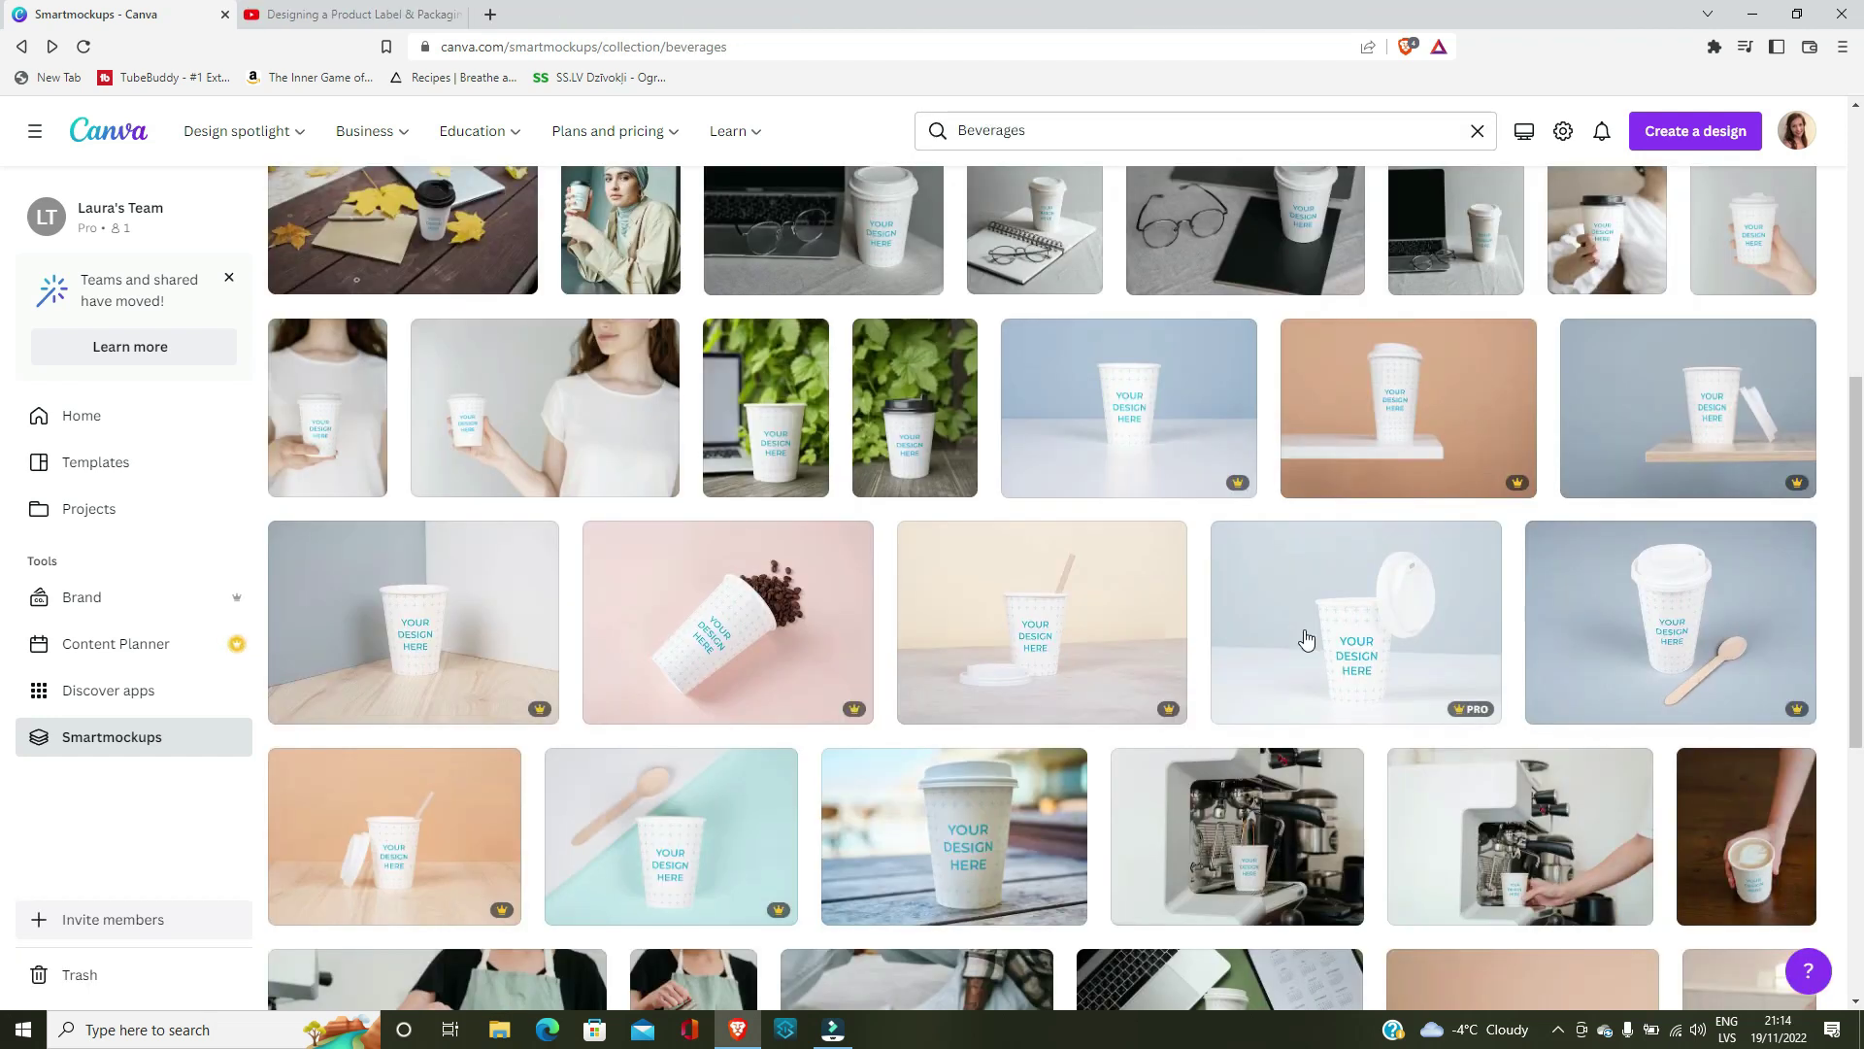
pyautogui.scroll(-4, 1306, 638)
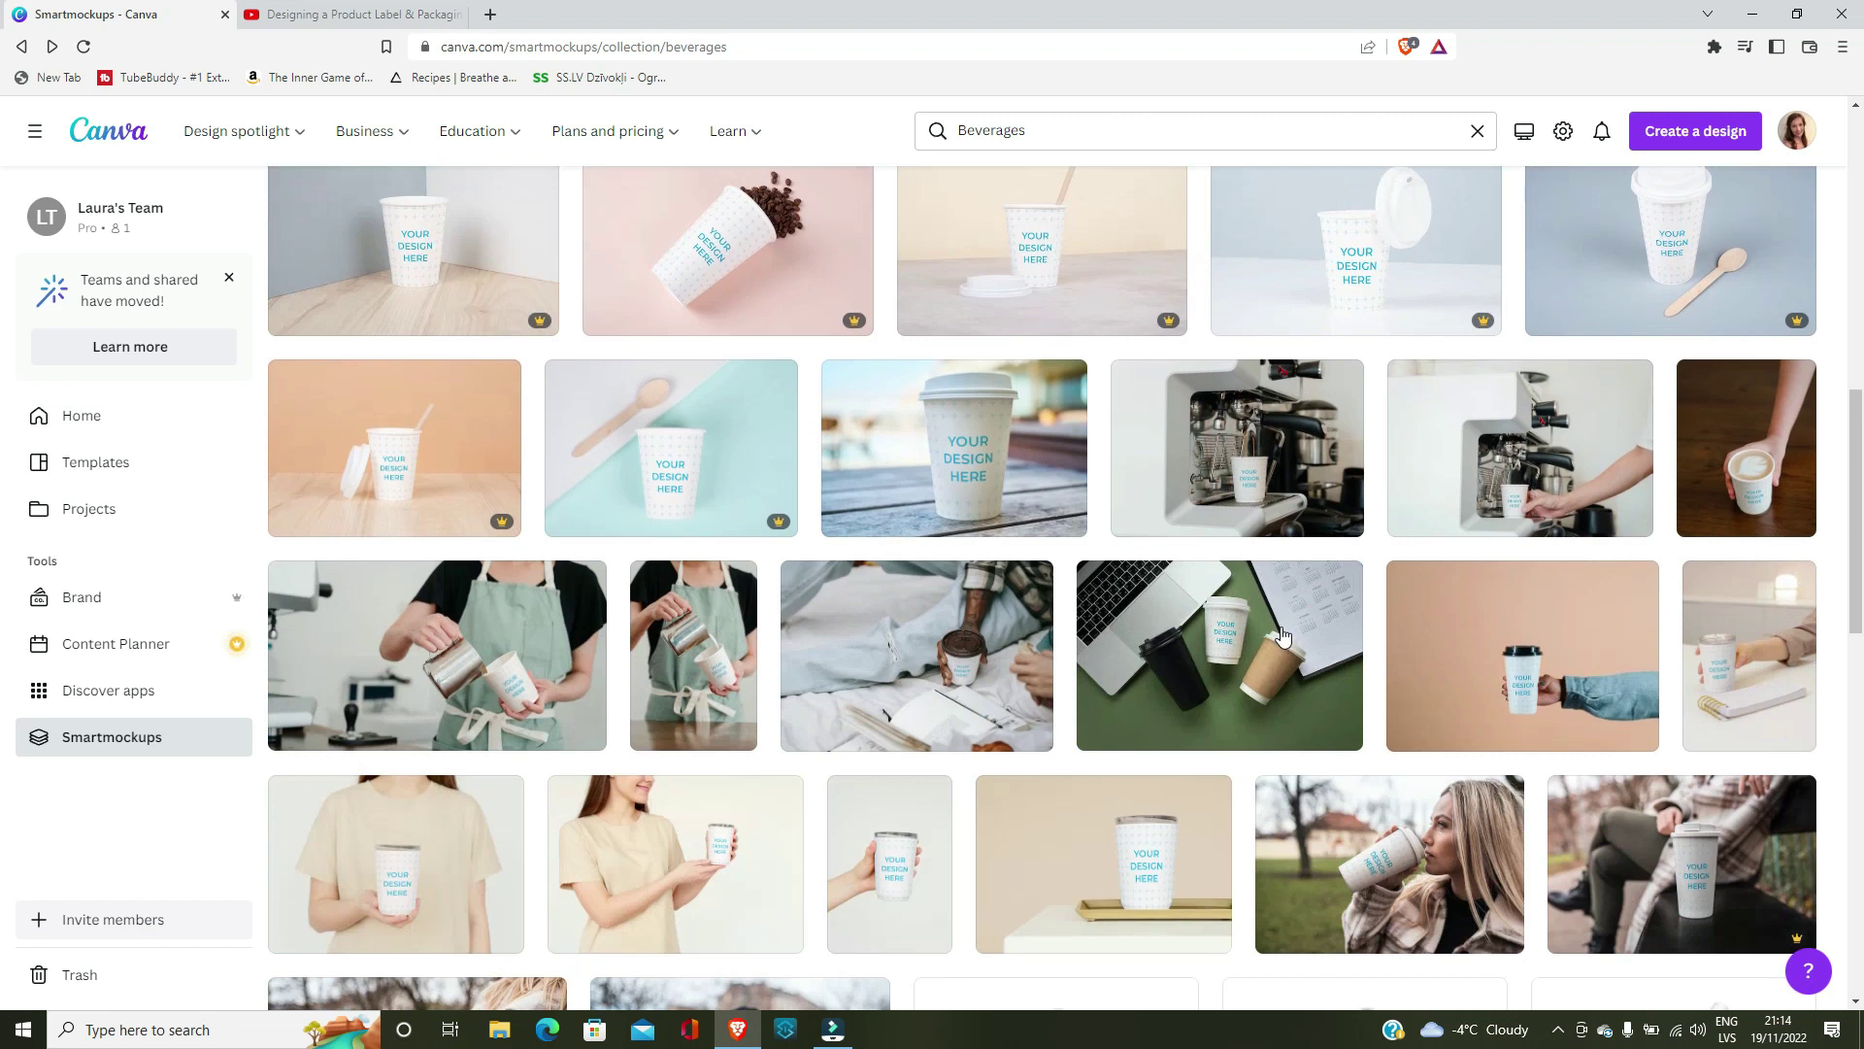
pyautogui.scroll(-2, 1281, 636)
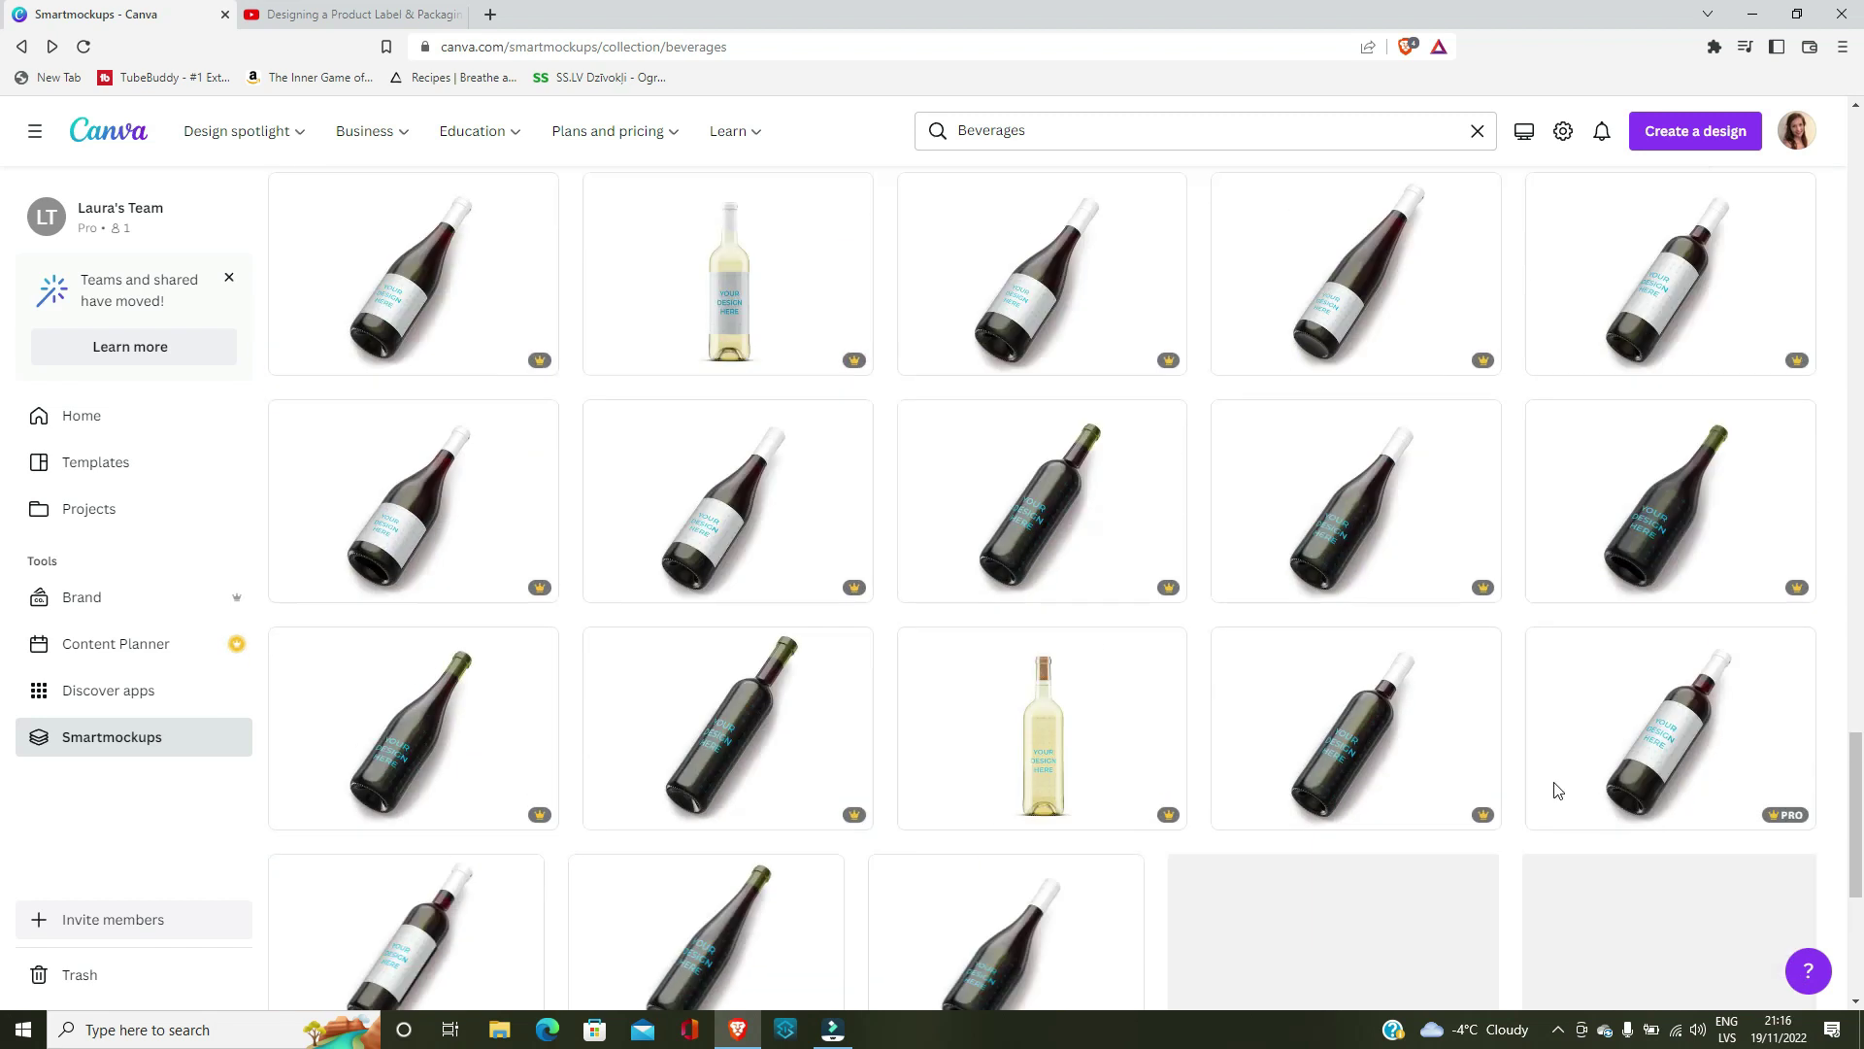
pyautogui.scroll(-1, 1554, 787)
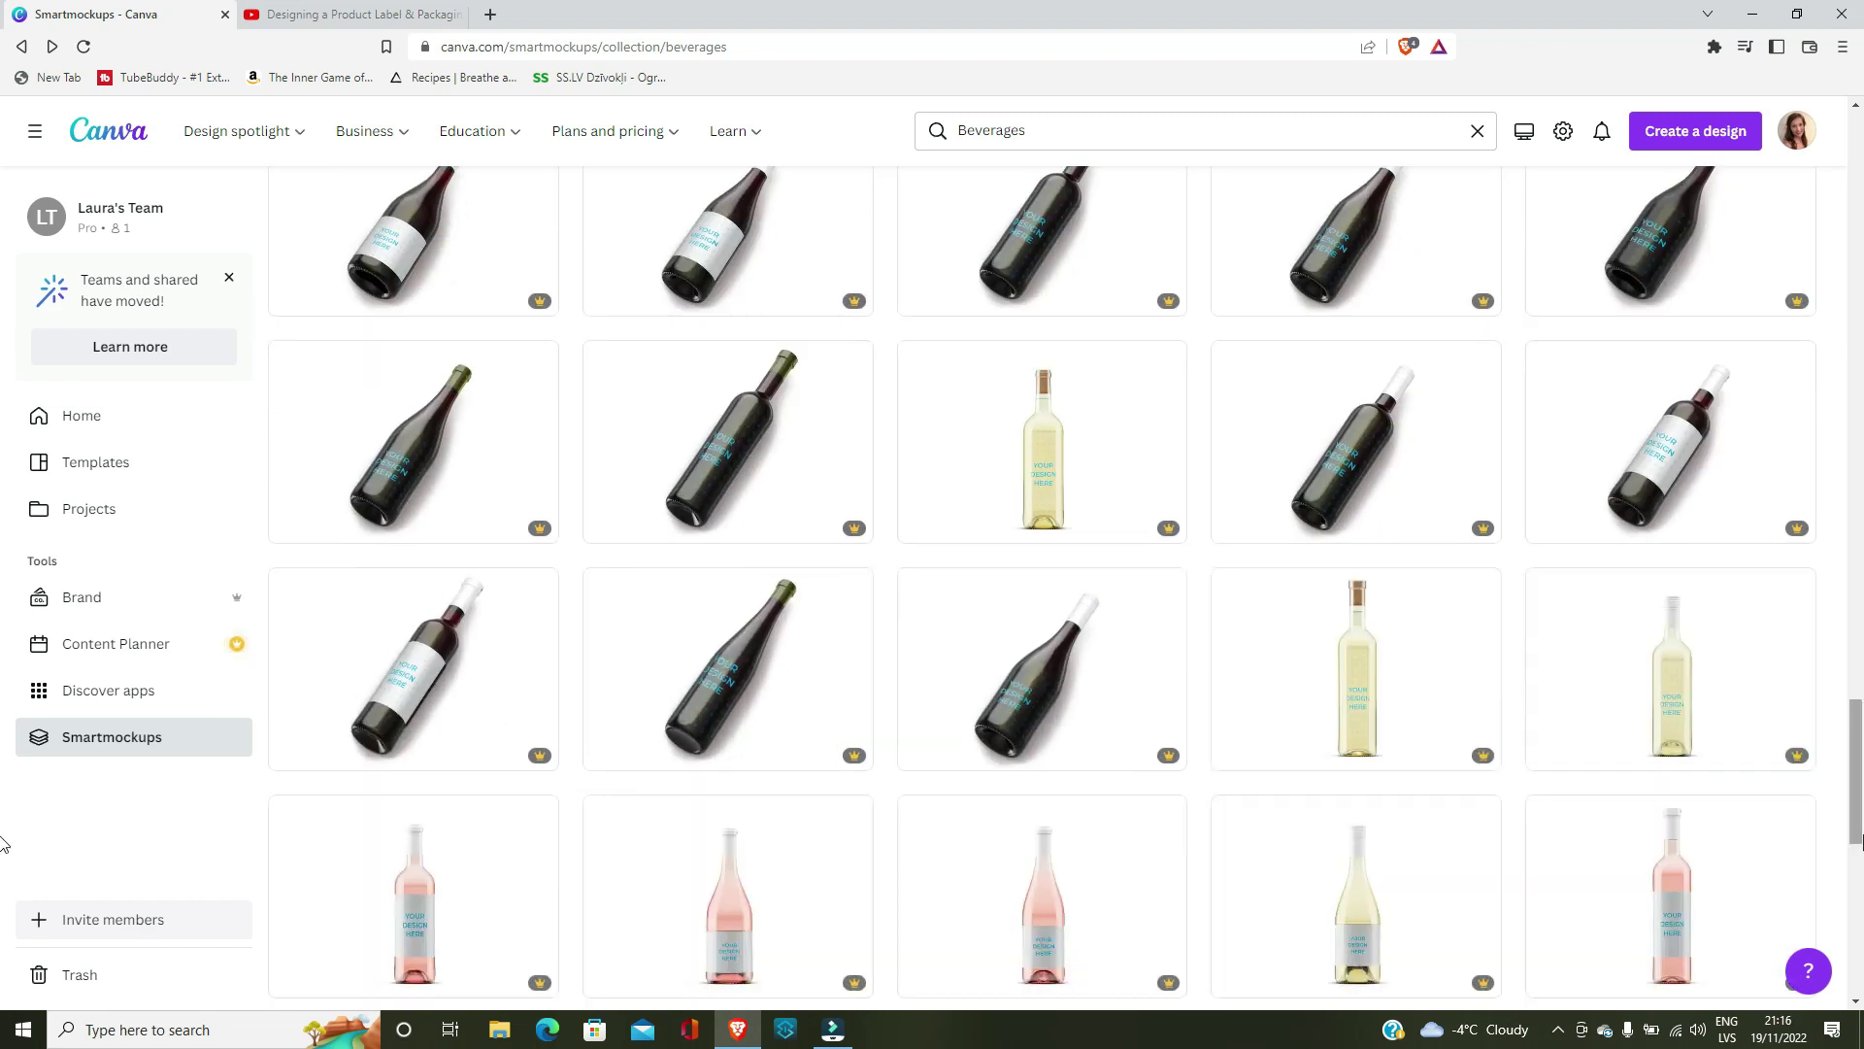
# - Open the Candles mockup collection under Home & living
pyautogui.click(111, 736)
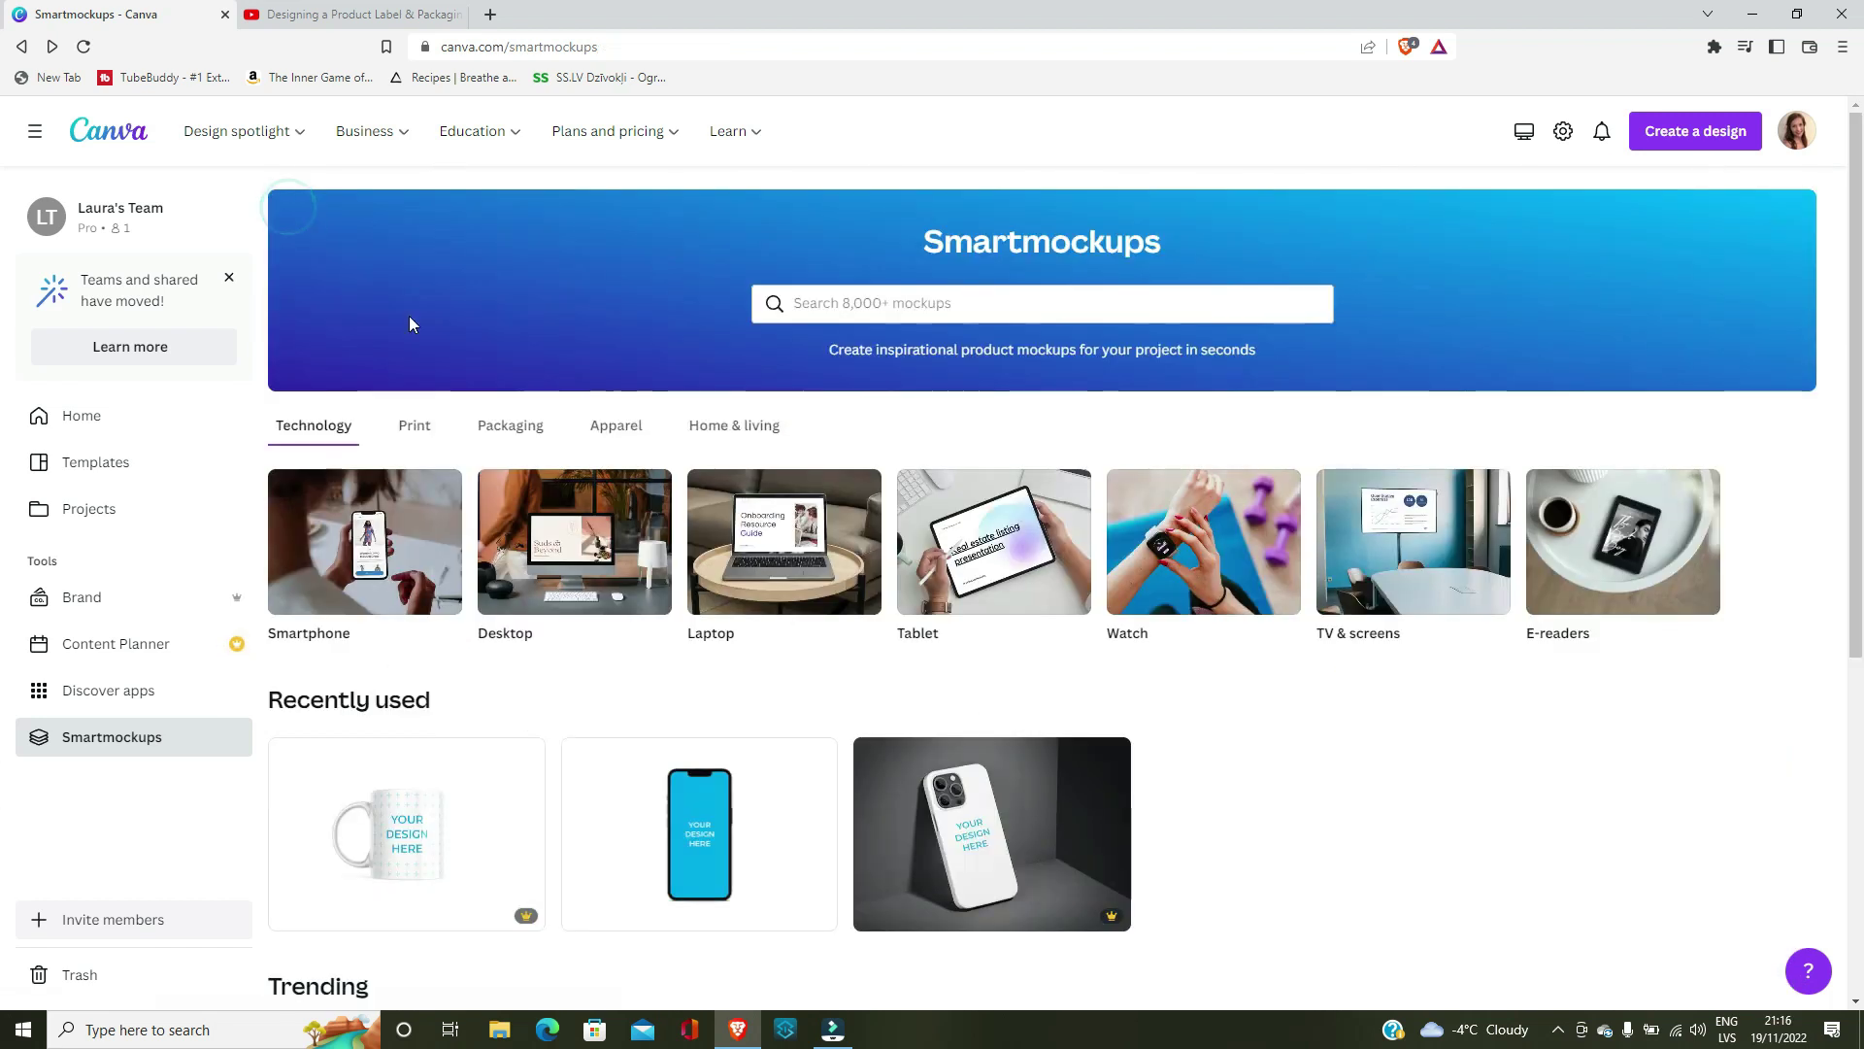
pyautogui.click(707, 432)
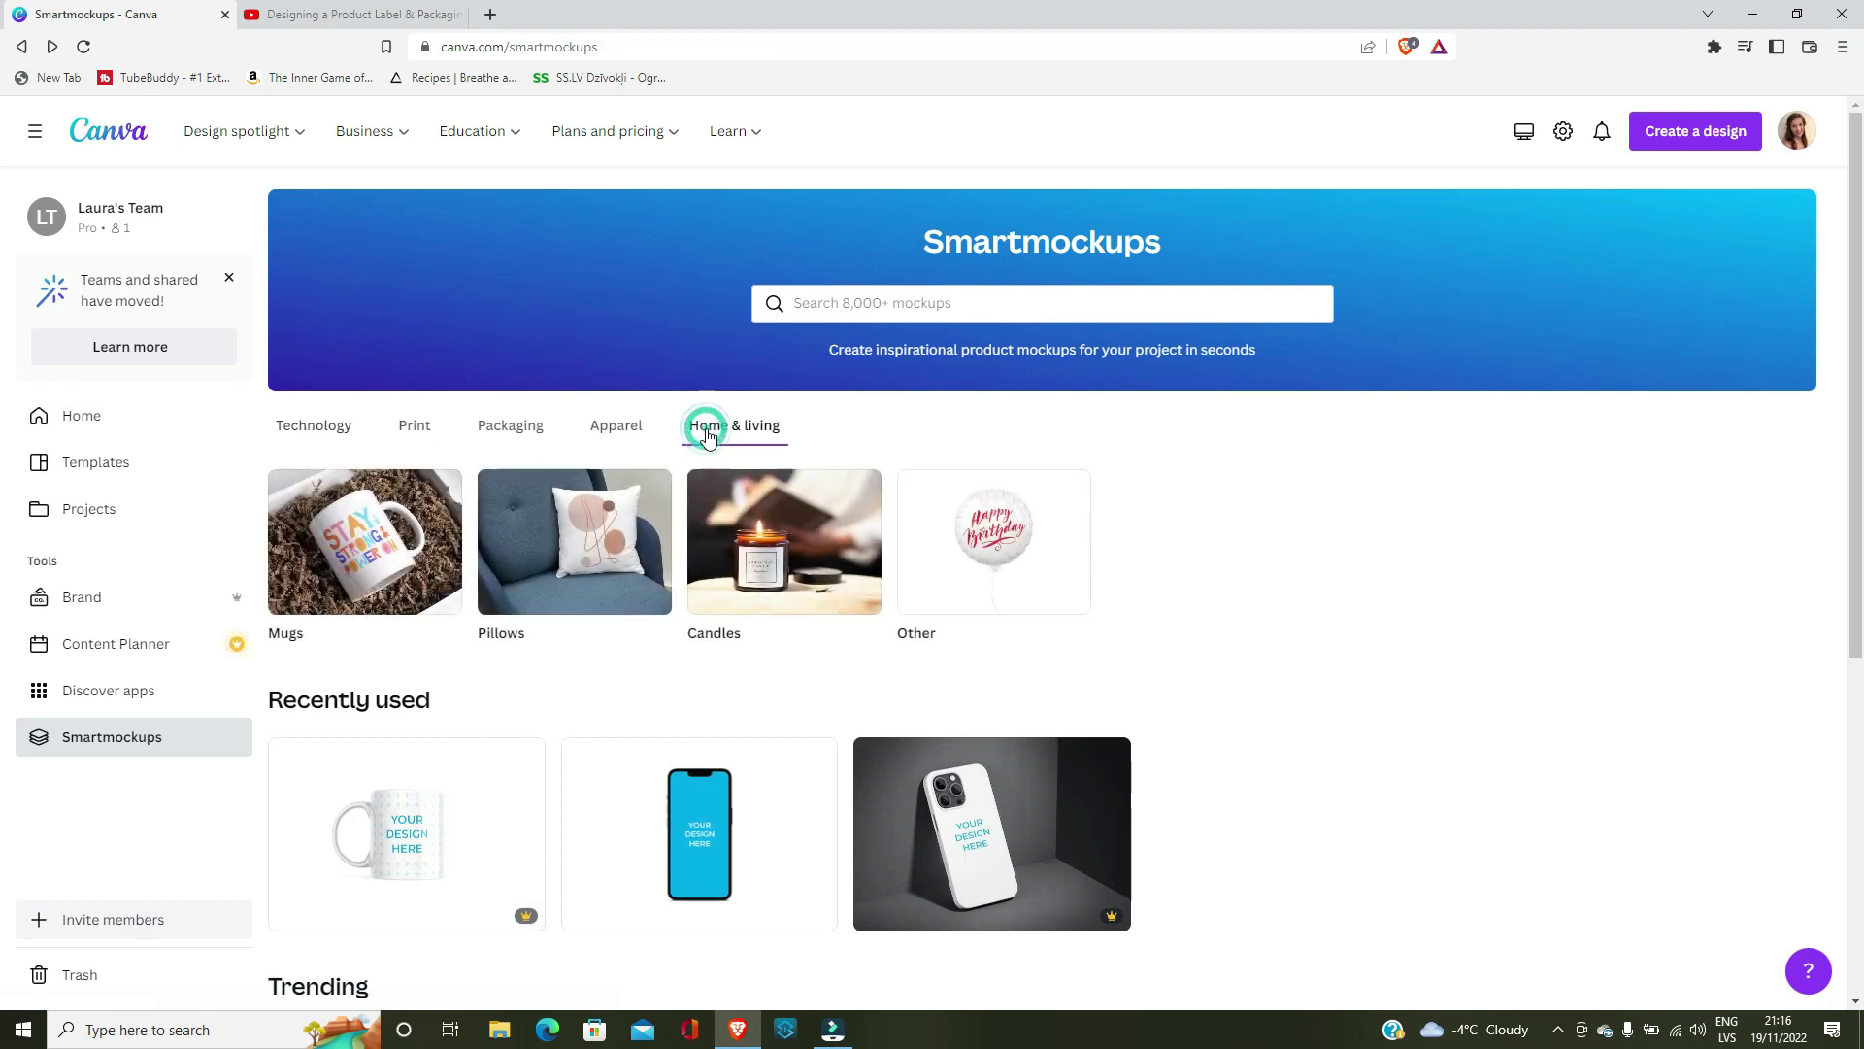
pyautogui.click(783, 571)
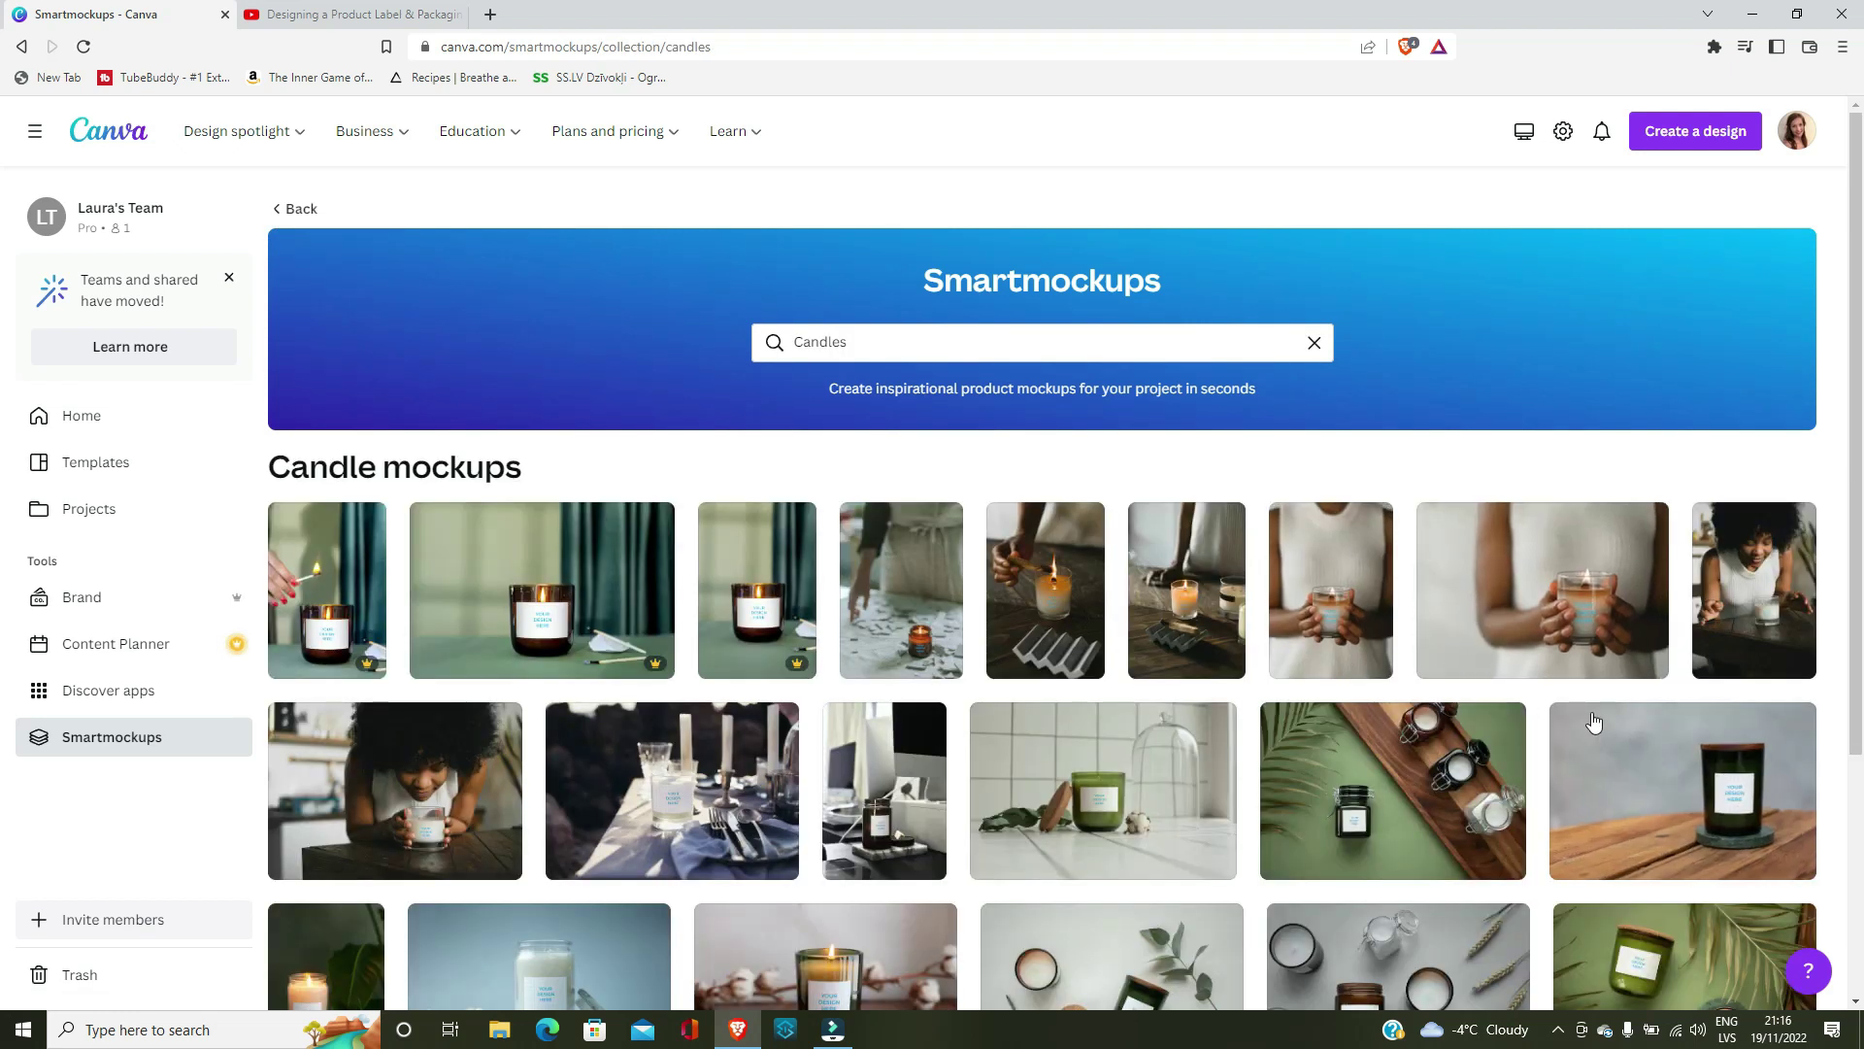
pyautogui.scroll(-8, 1596, 718)
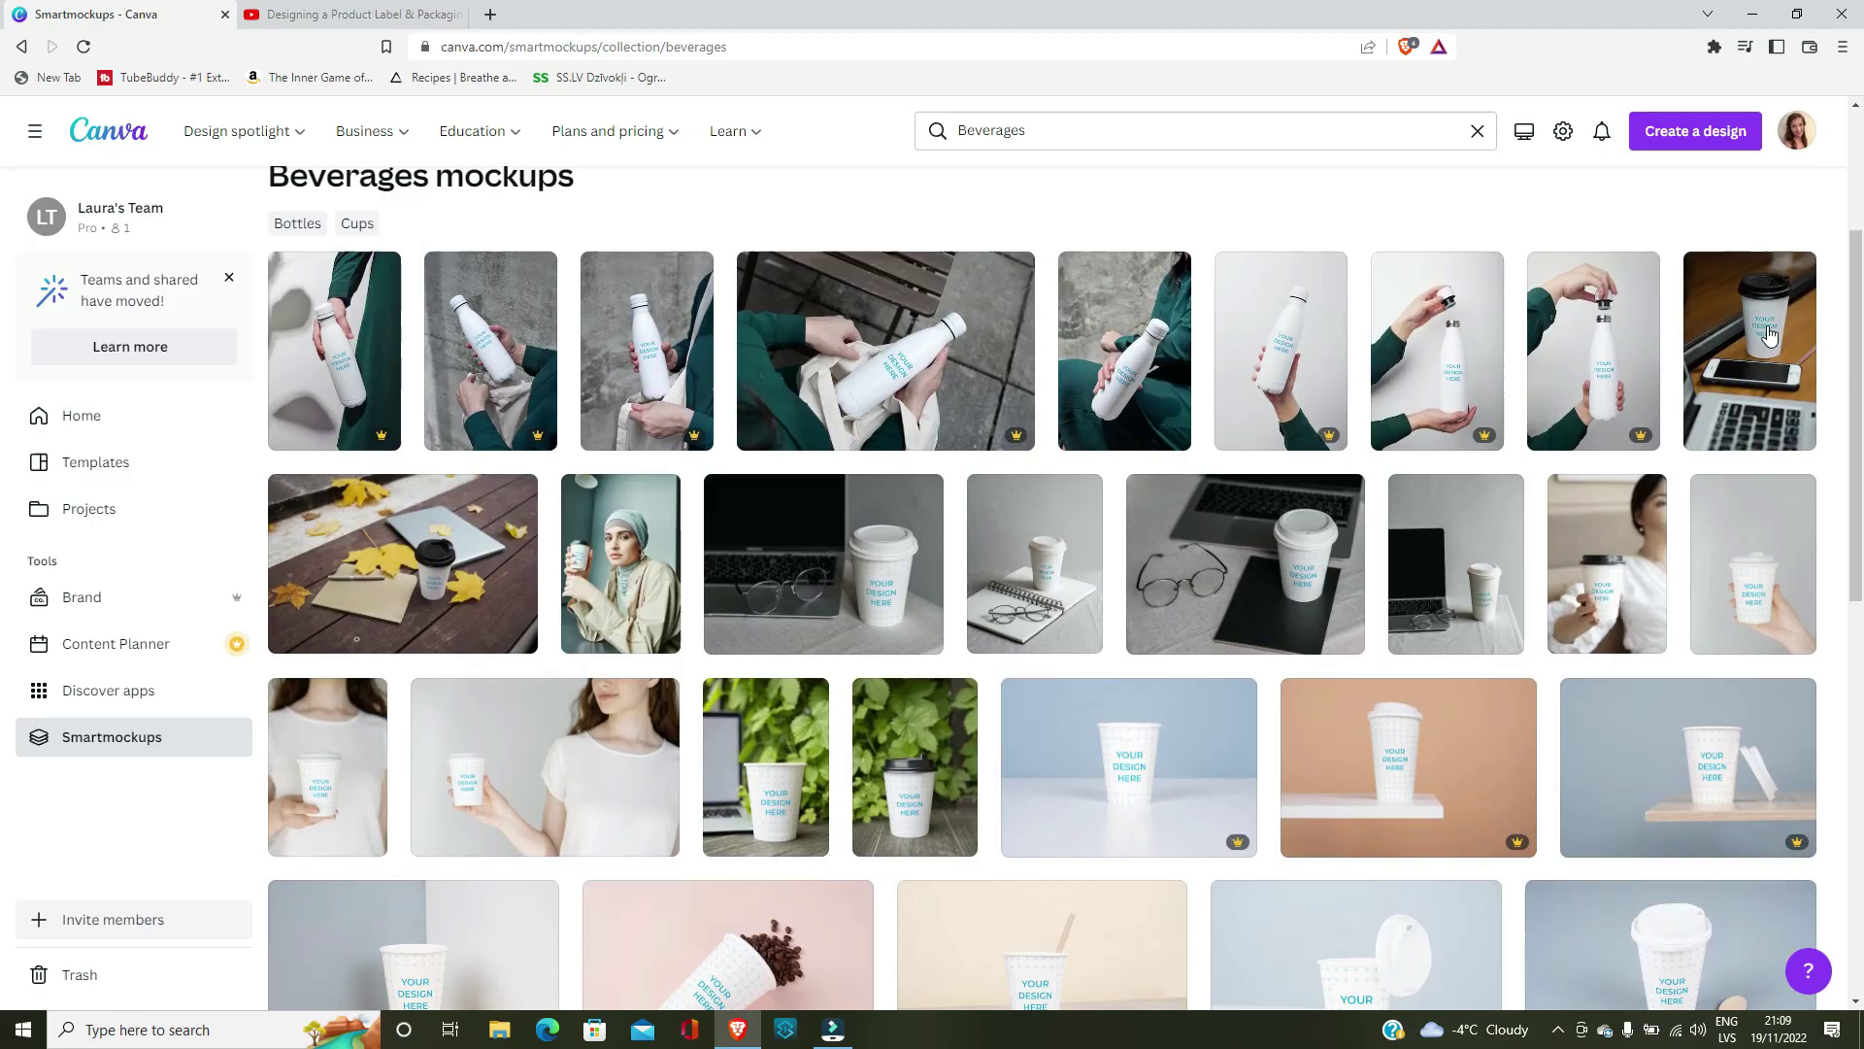
# - Put the Borcelle badge on the coffee-cup mockup and save the mockup
pyautogui.click(1769, 335)
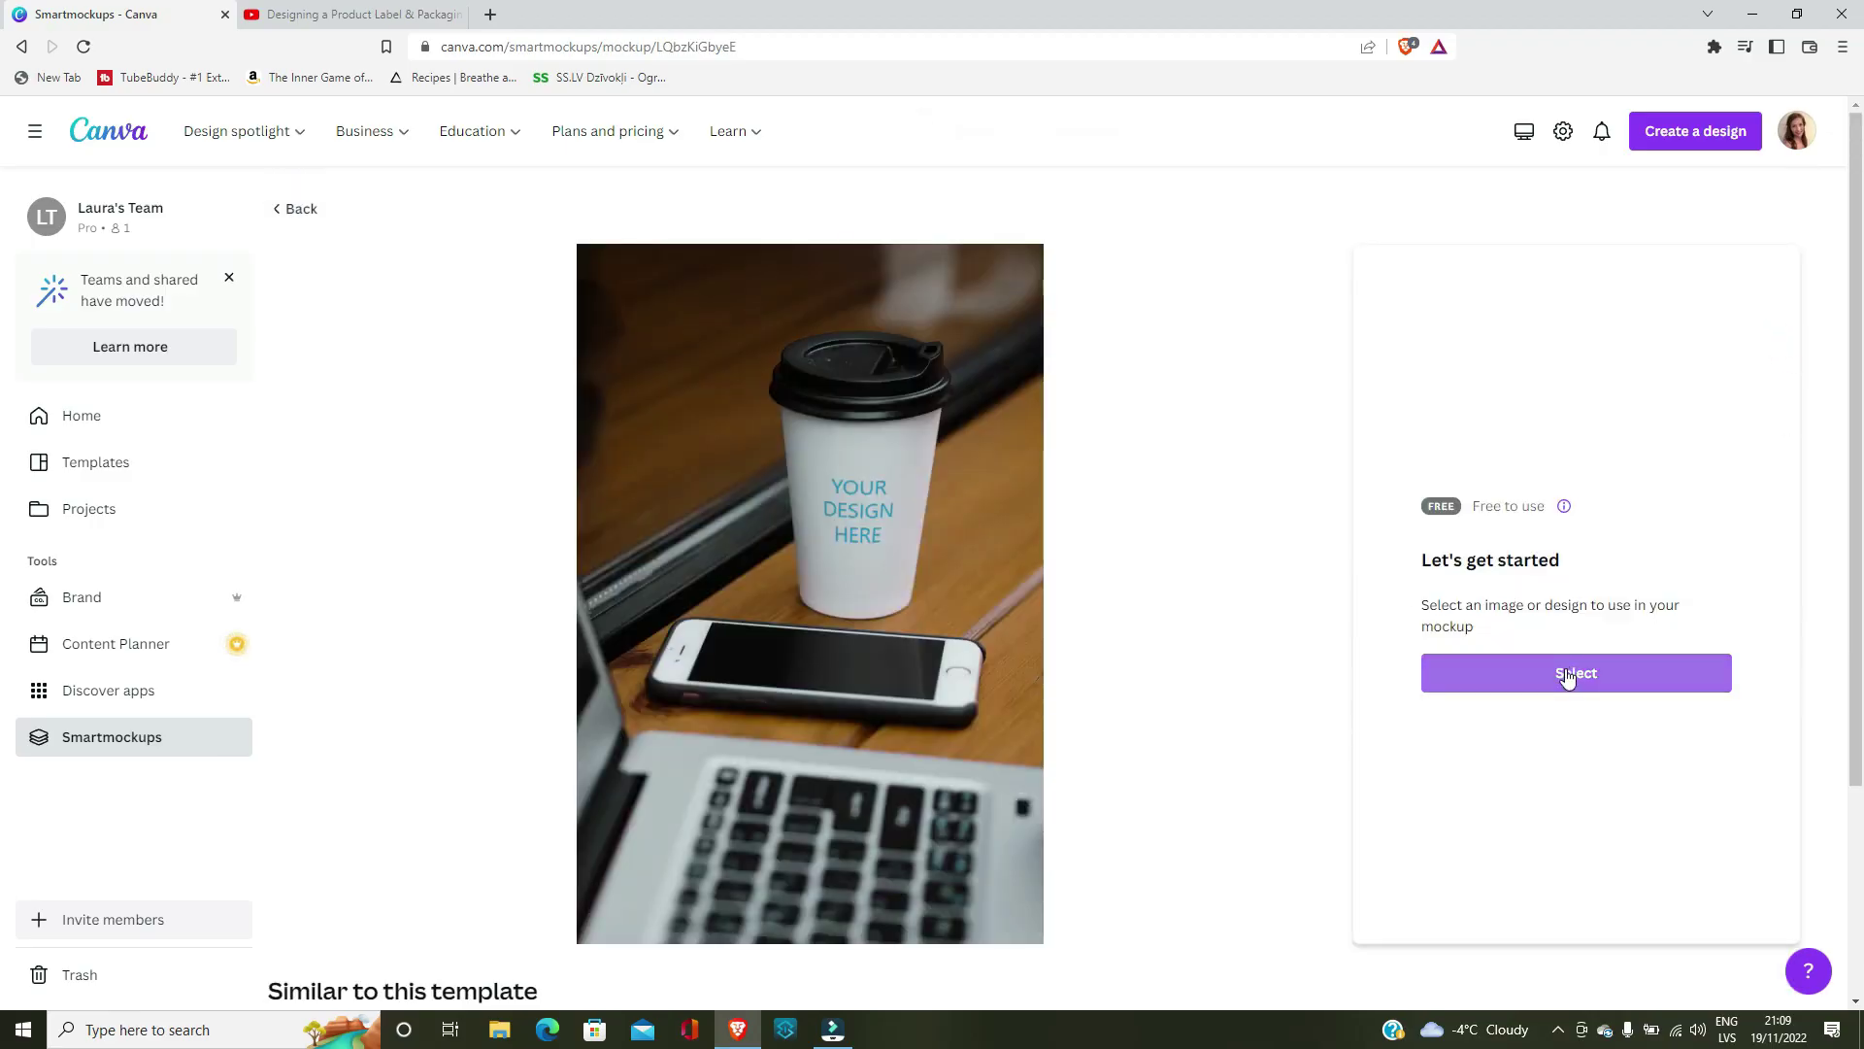
pyautogui.click(1567, 677)
pyautogui.click(405, 406)
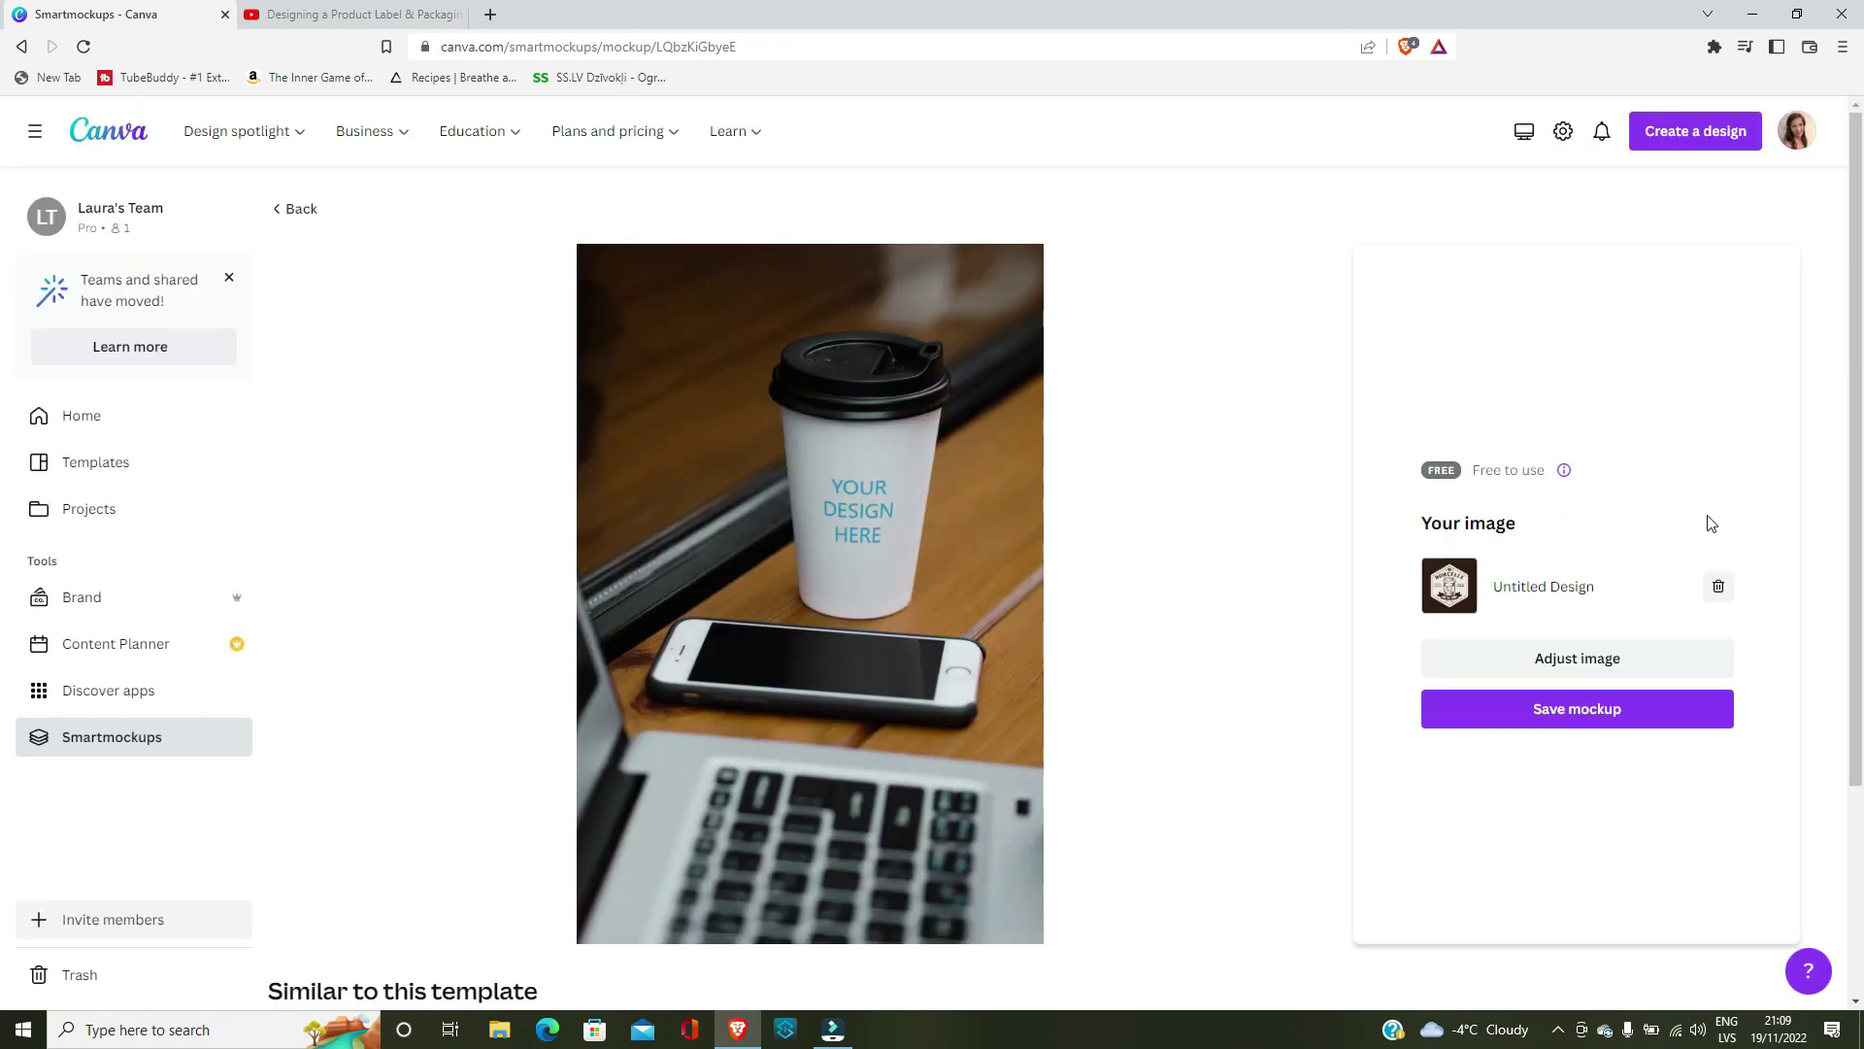
pyautogui.click(1547, 715)
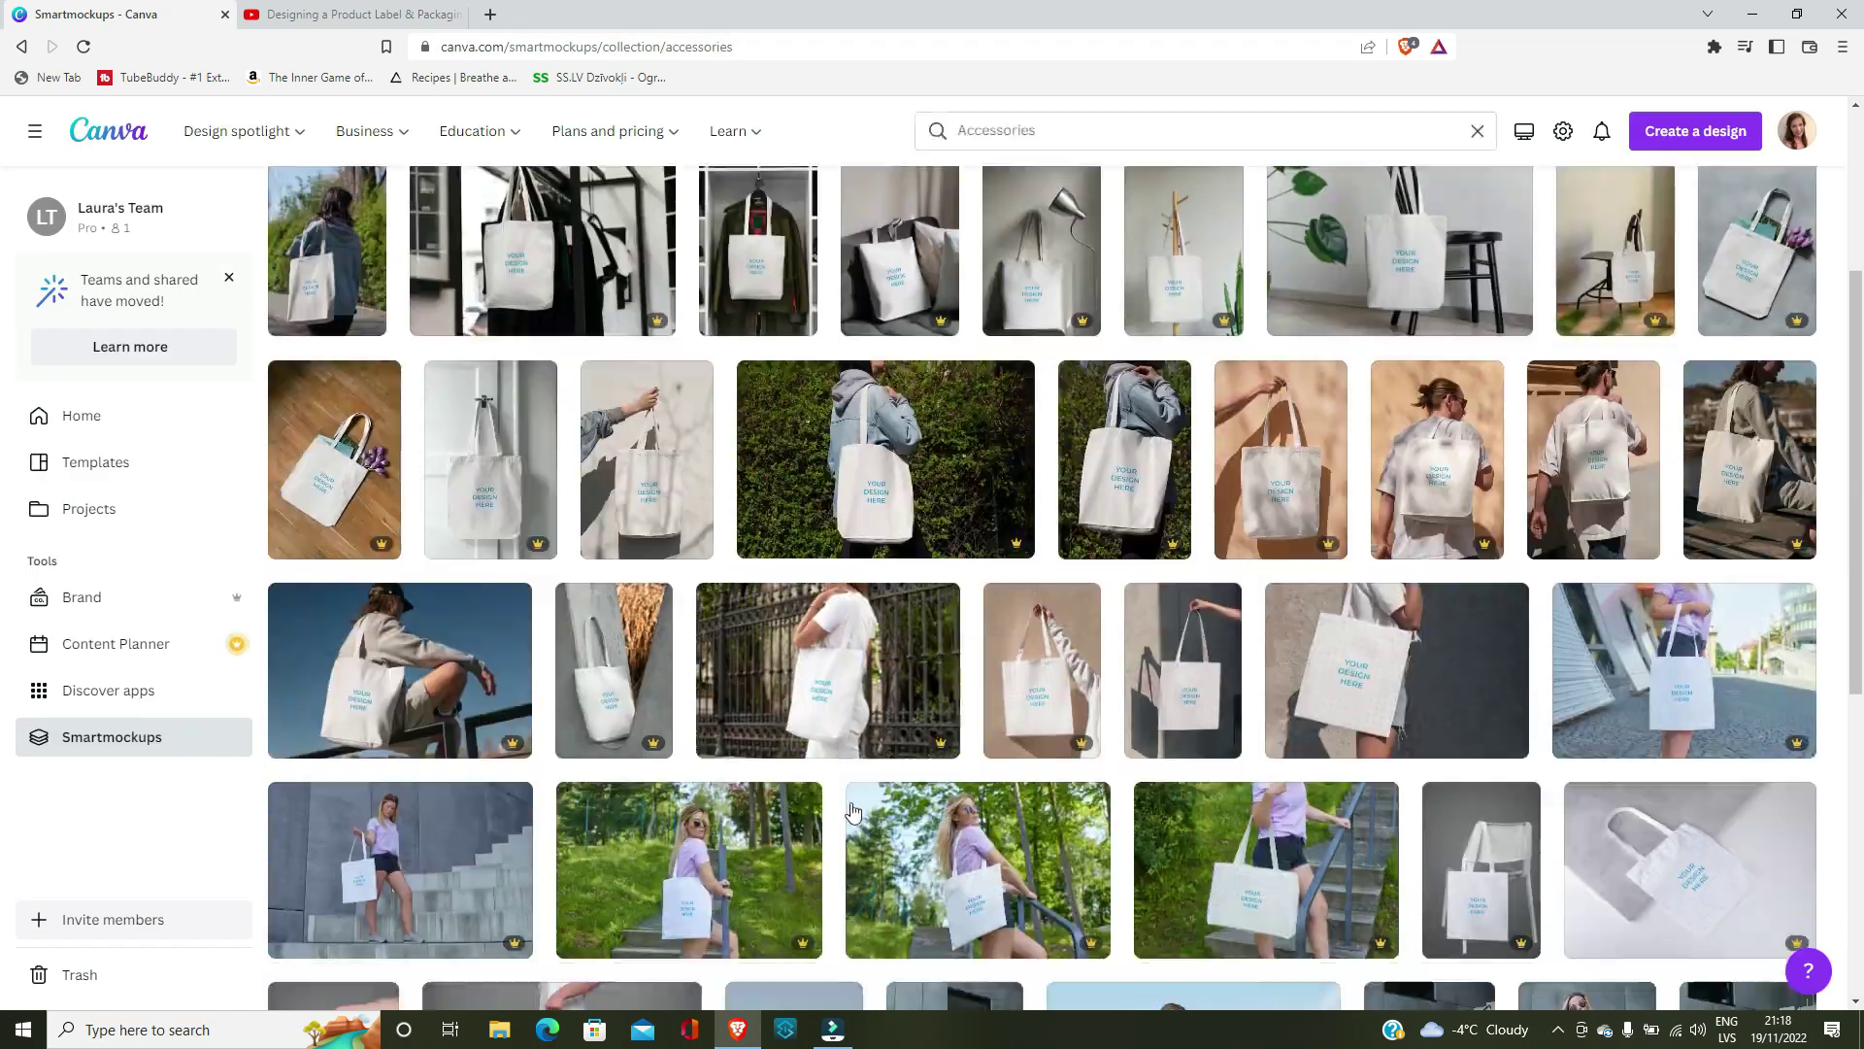
# - Scroll down through the tote bag, tank top and watch mockups to the Pillows collection
pyautogui.scroll(-5, 1043, 586)
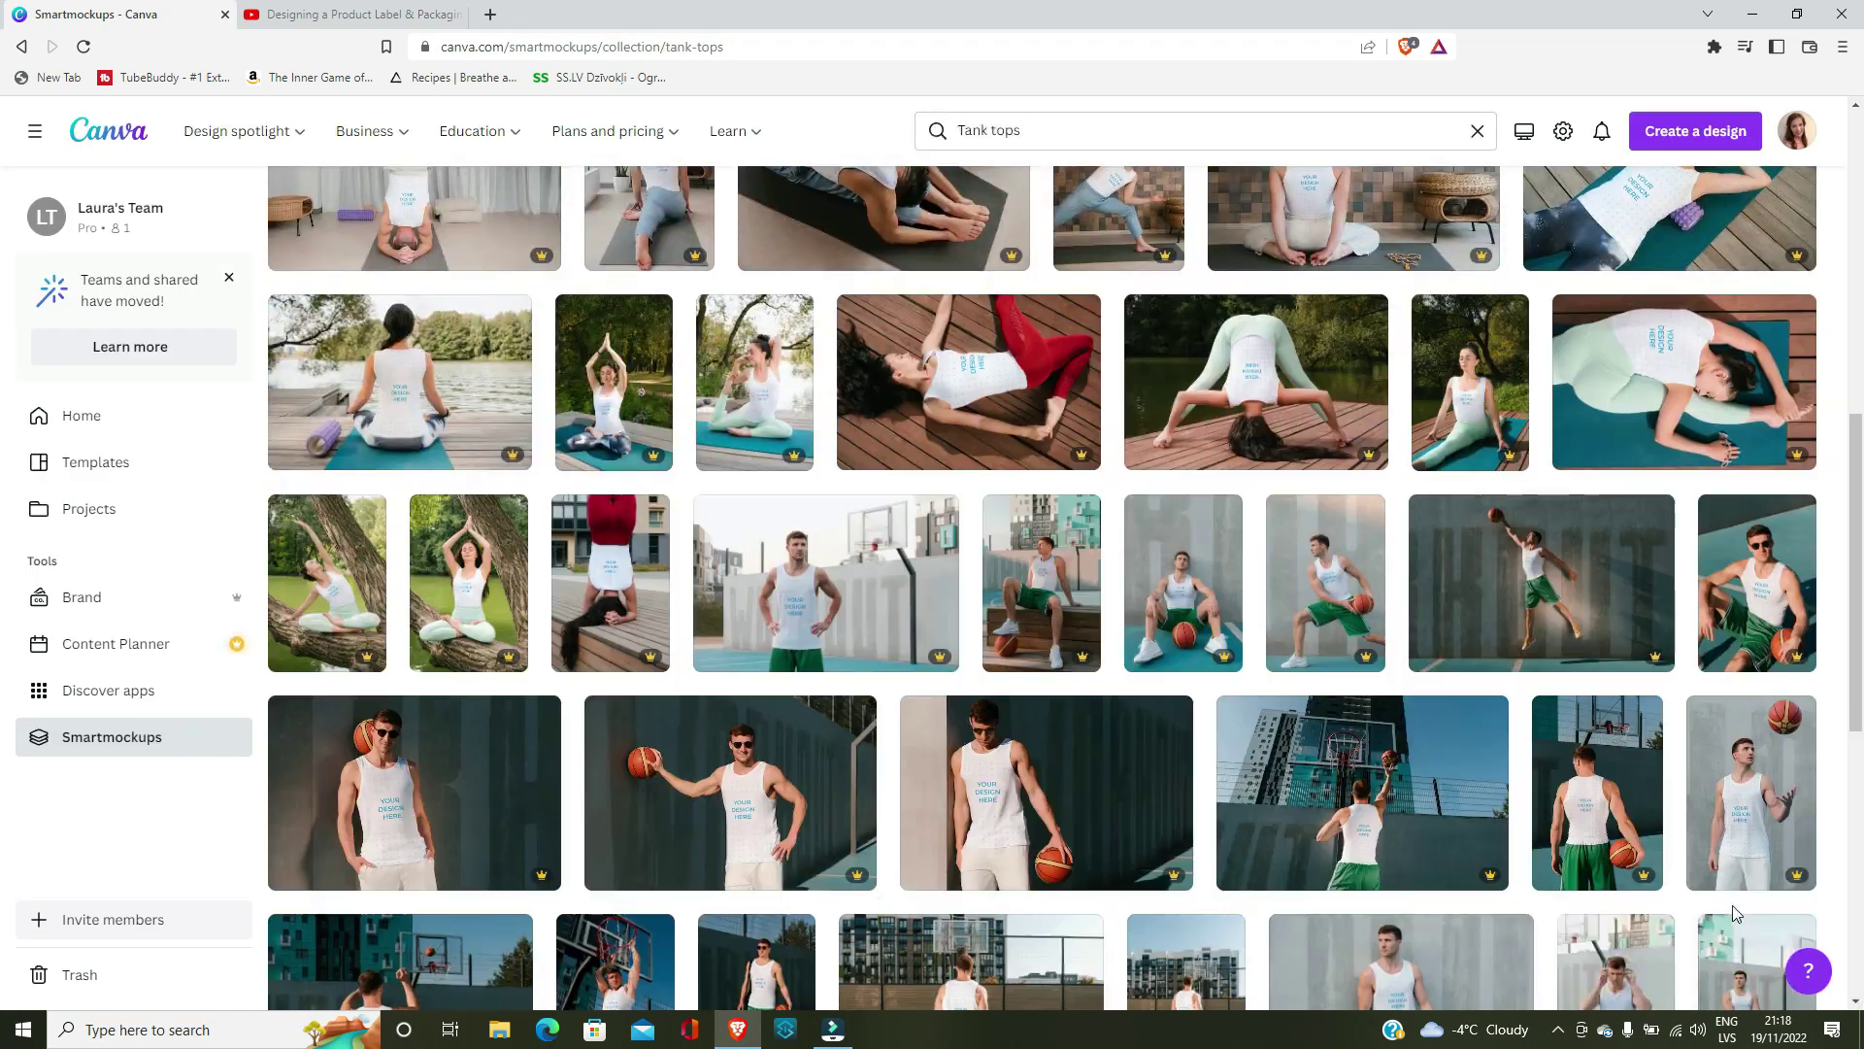
pyautogui.scroll(-5, 1733, 905)
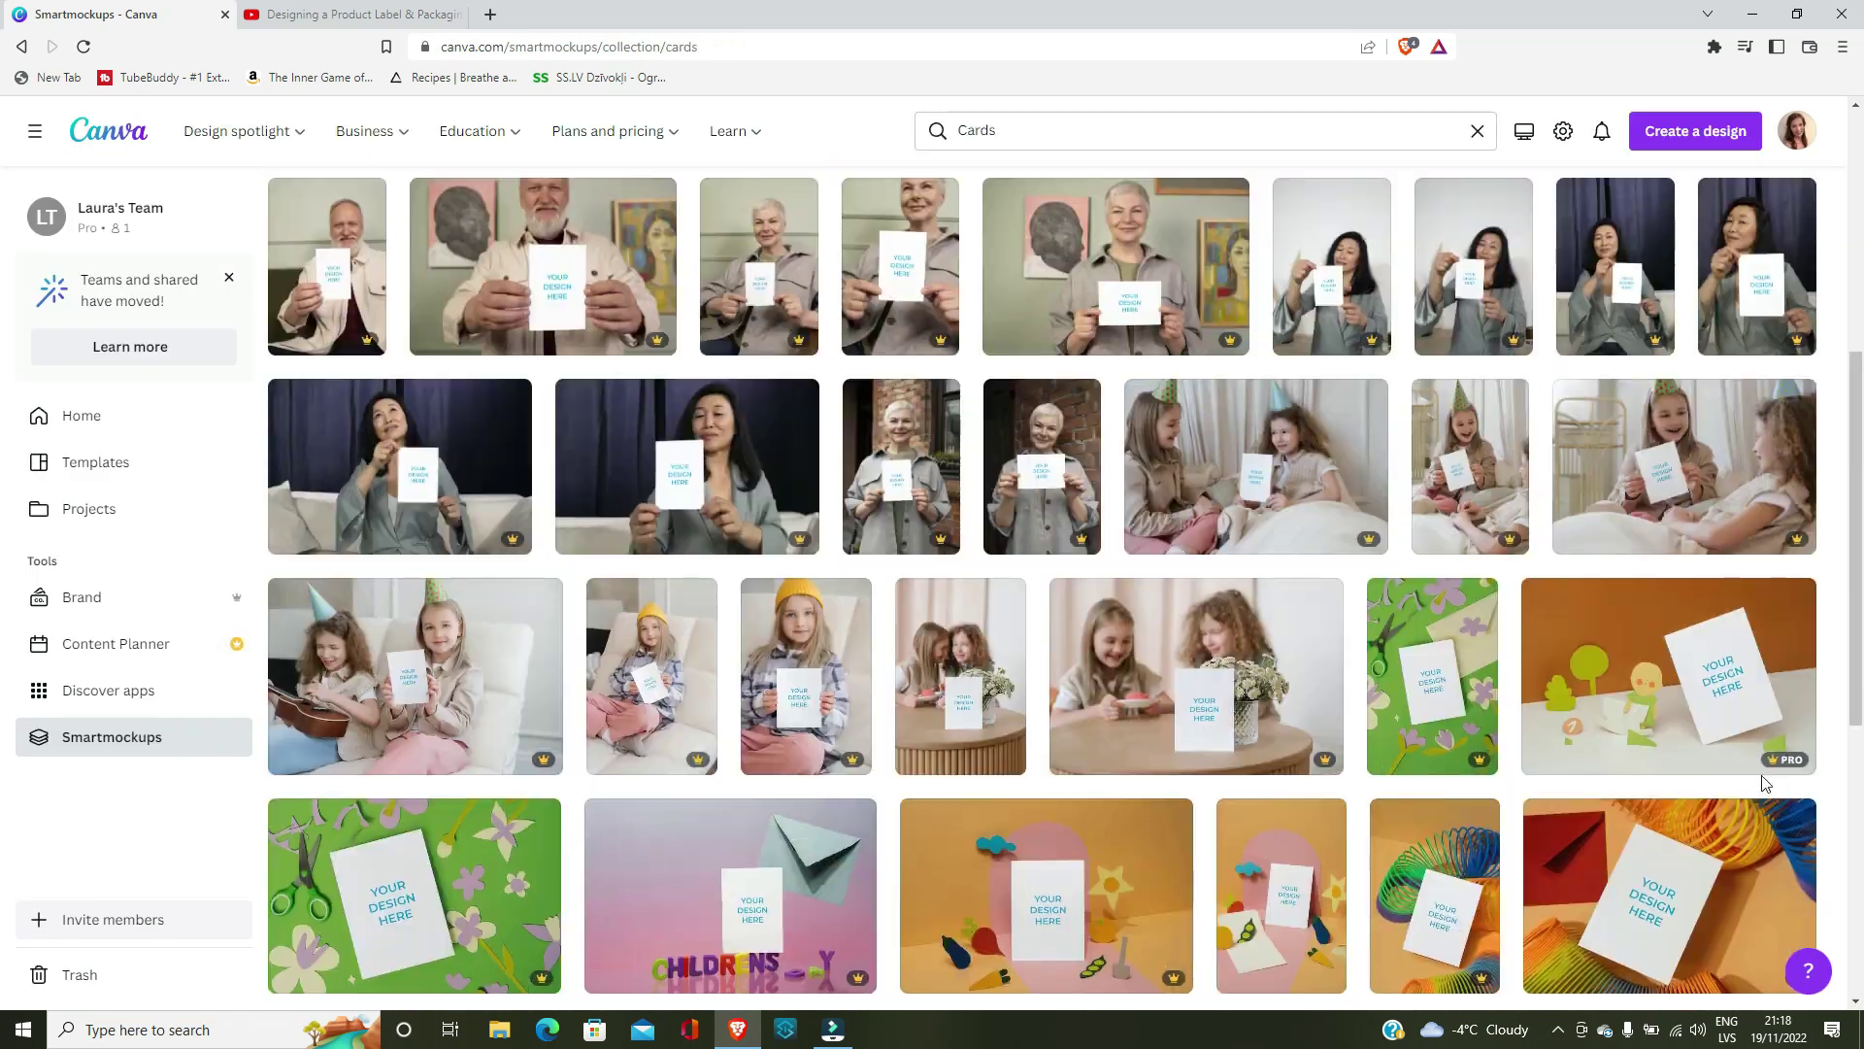
pyautogui.scroll(-5, 1759, 775)
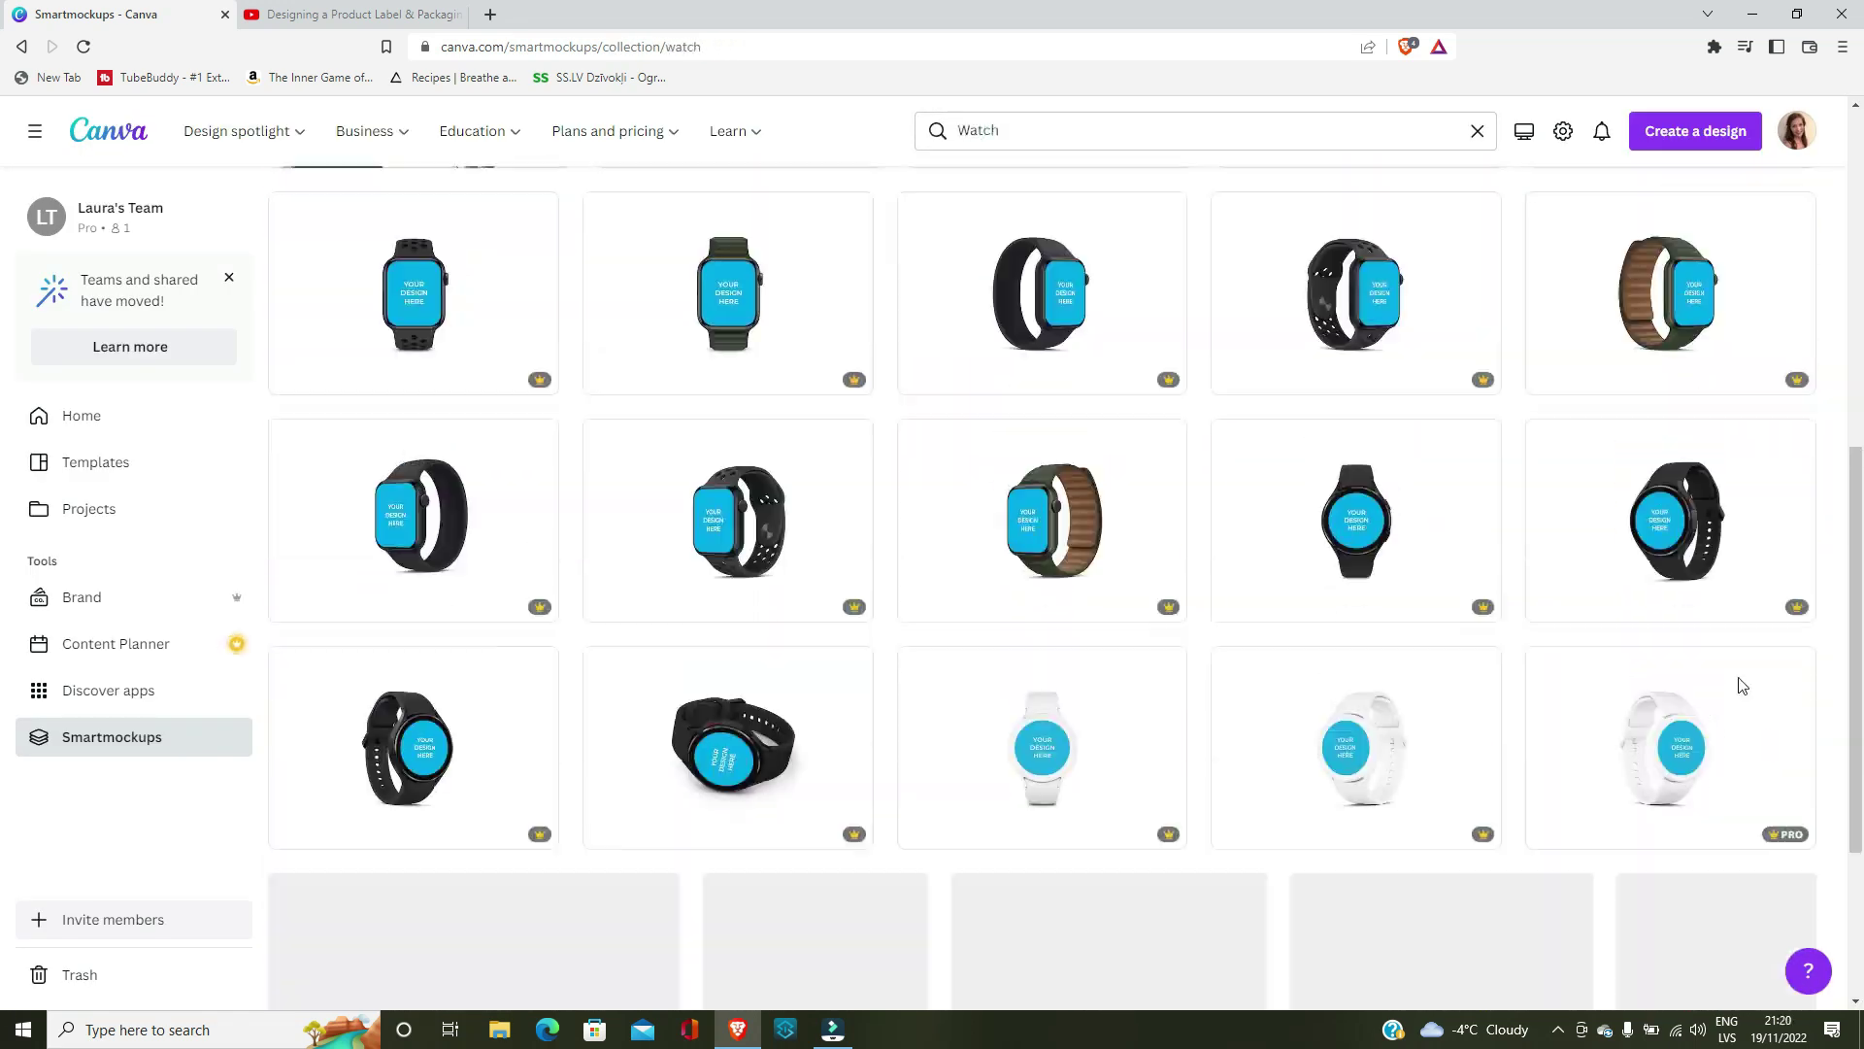
pyautogui.scroll(-5, 1735, 687)
pyautogui.scroll(-2, 1468, 727)
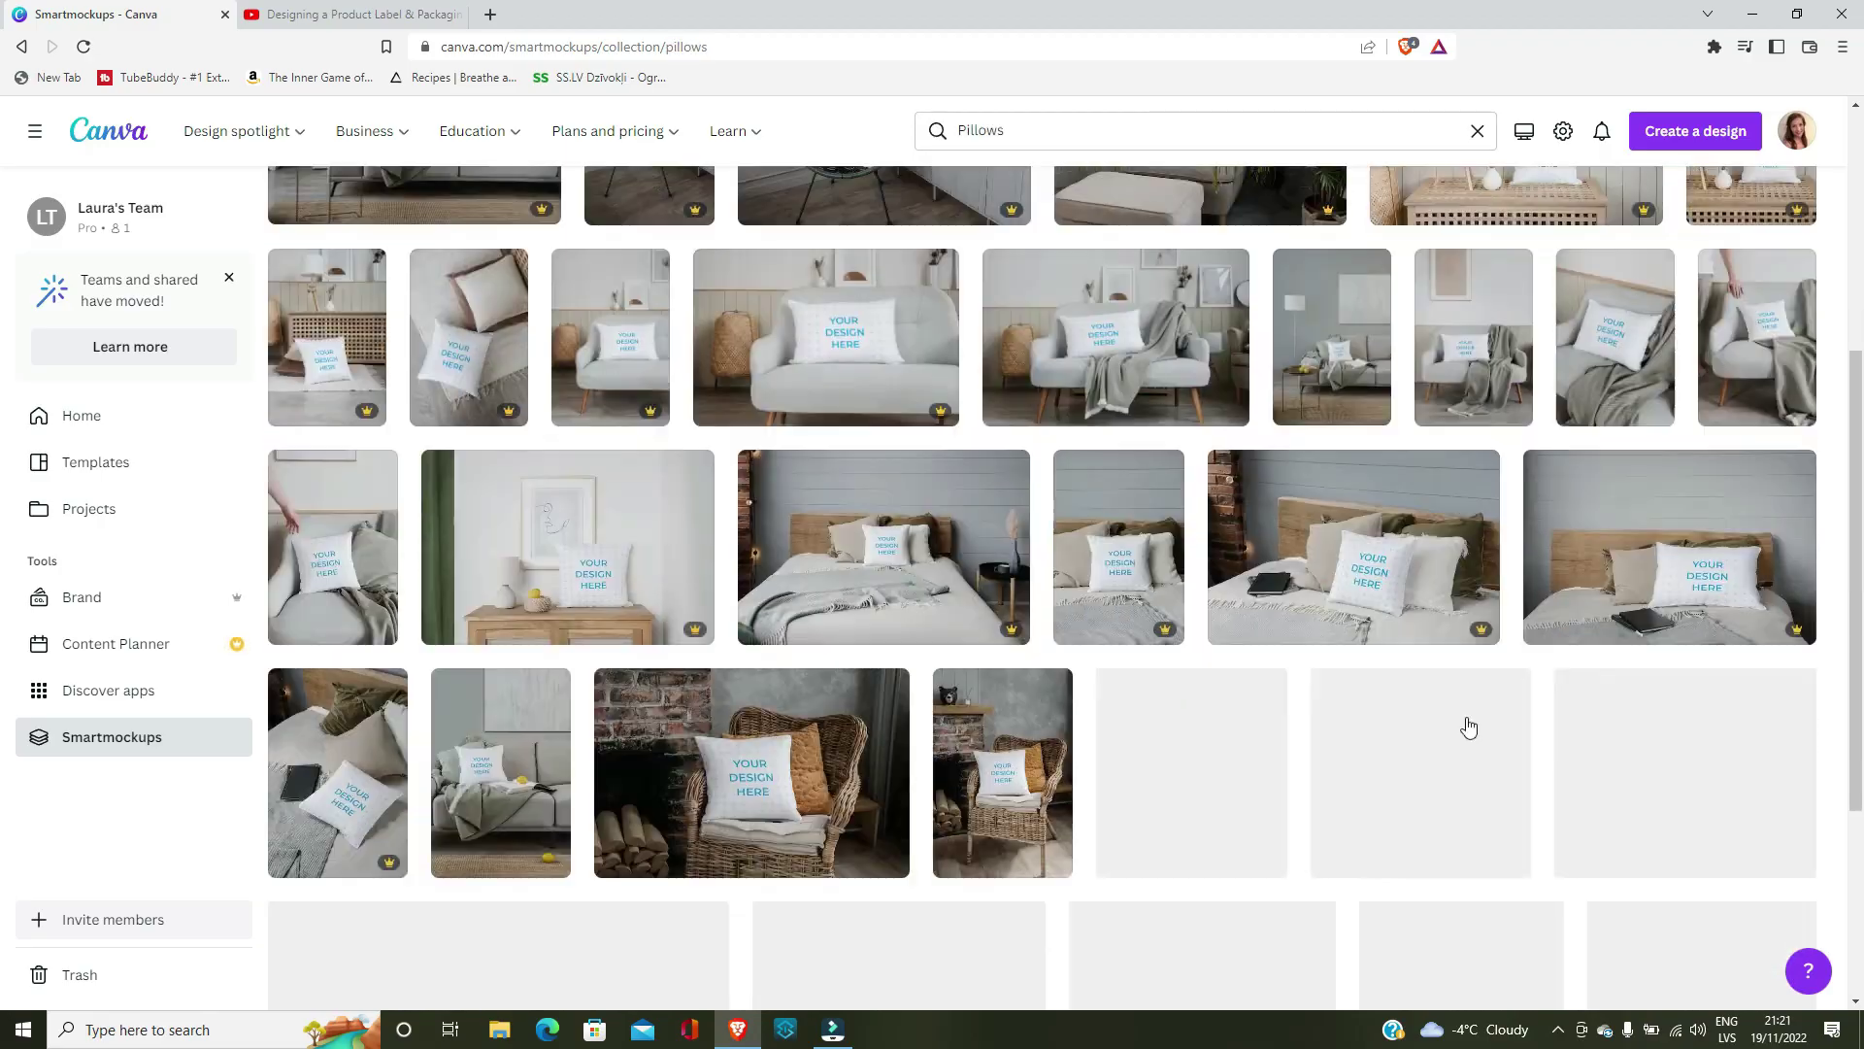
pyautogui.scroll(-5, 1468, 727)
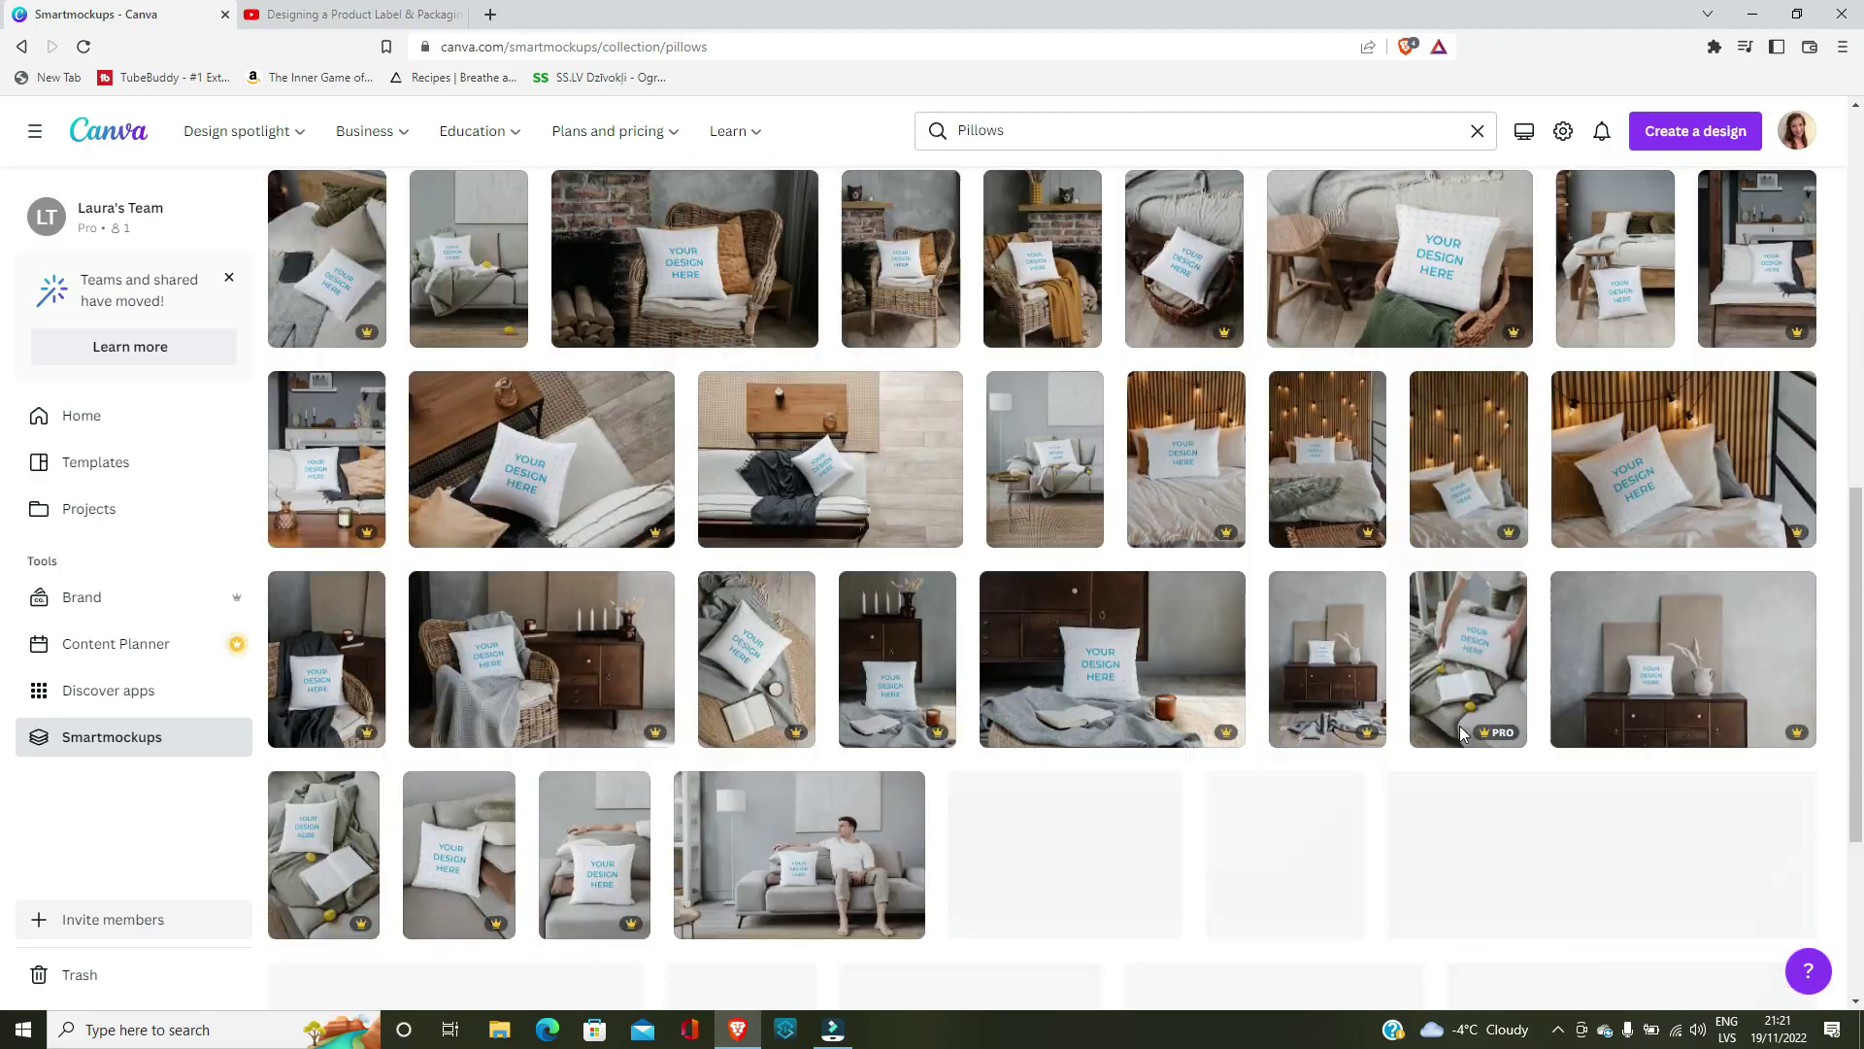